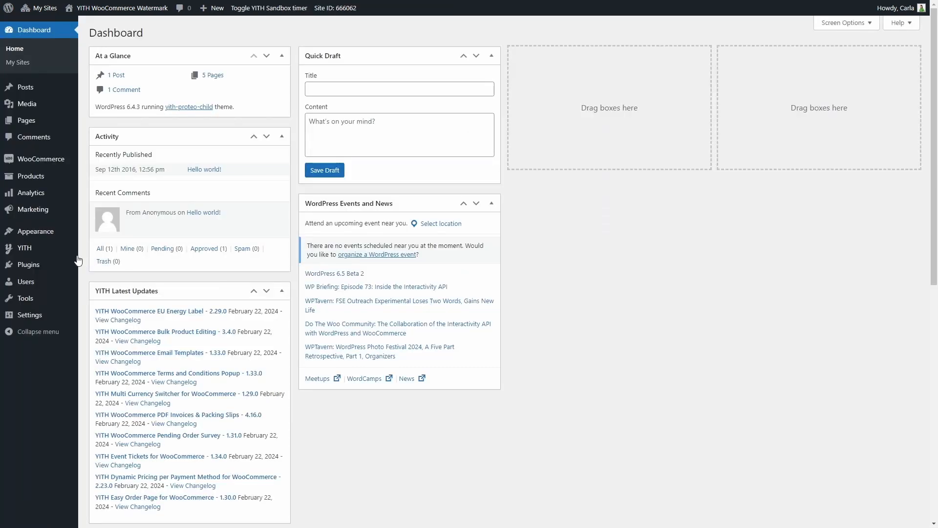
# - Open the General Options of the YITH Watermark plugin
pyautogui.click(100, 250)
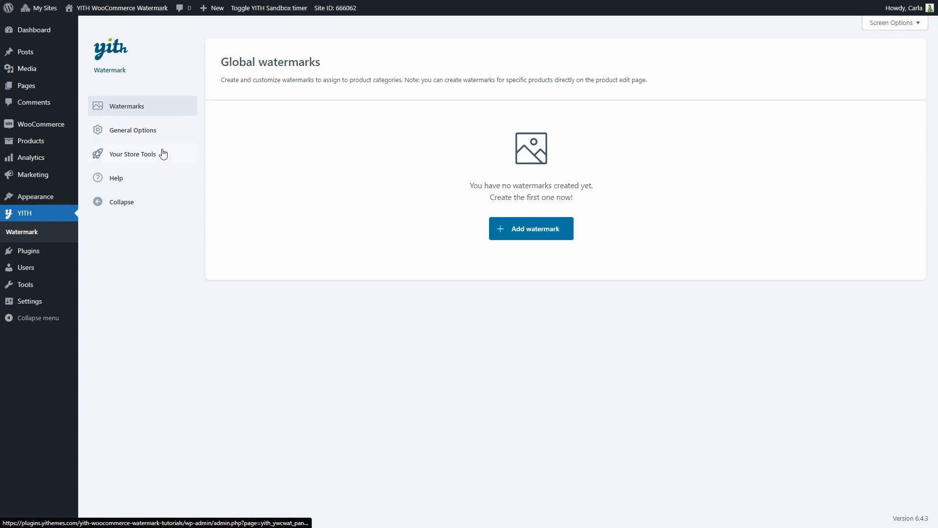
pyautogui.click(118, 205)
pyautogui.click(104, 190)
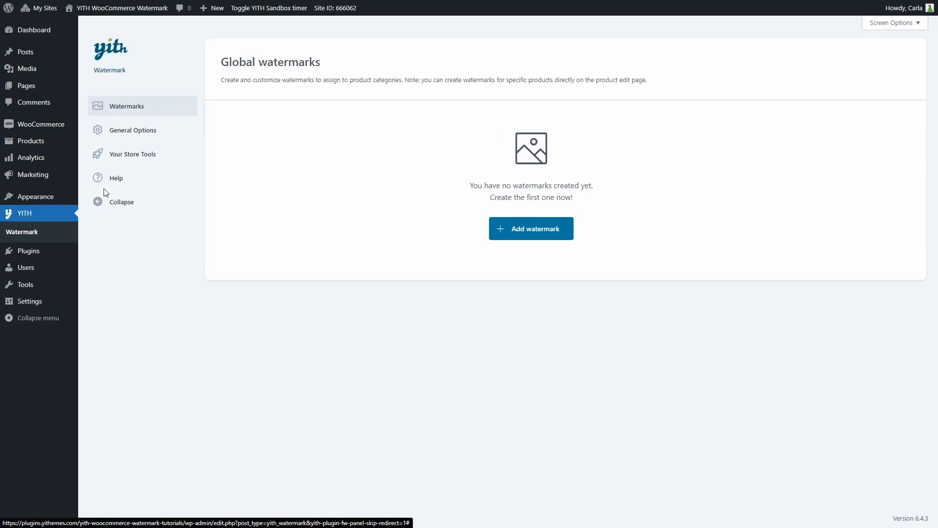
pyautogui.click(156, 130)
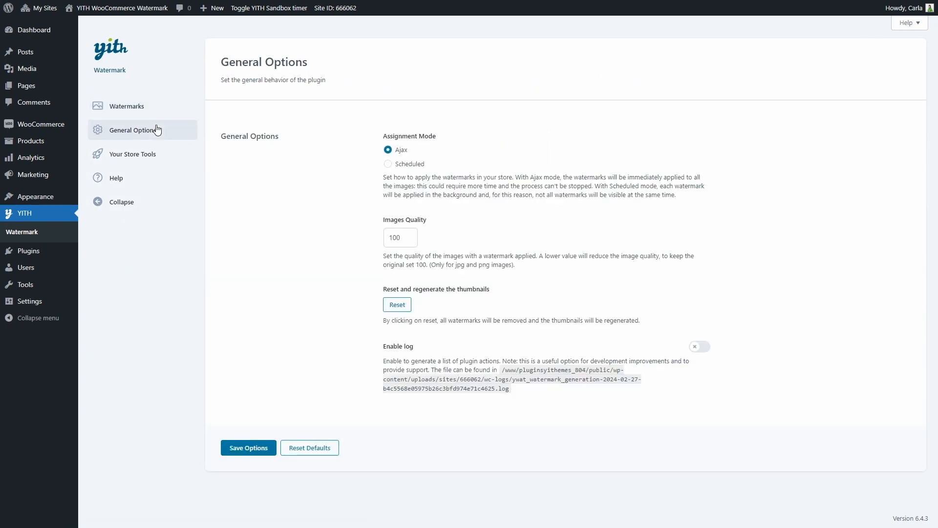
# - Set the watermark assignment mode to Scheduled, leave the watermarks and thumbnails unreset, and save the options
pyautogui.click(388, 165)
pyautogui.click(409, 308)
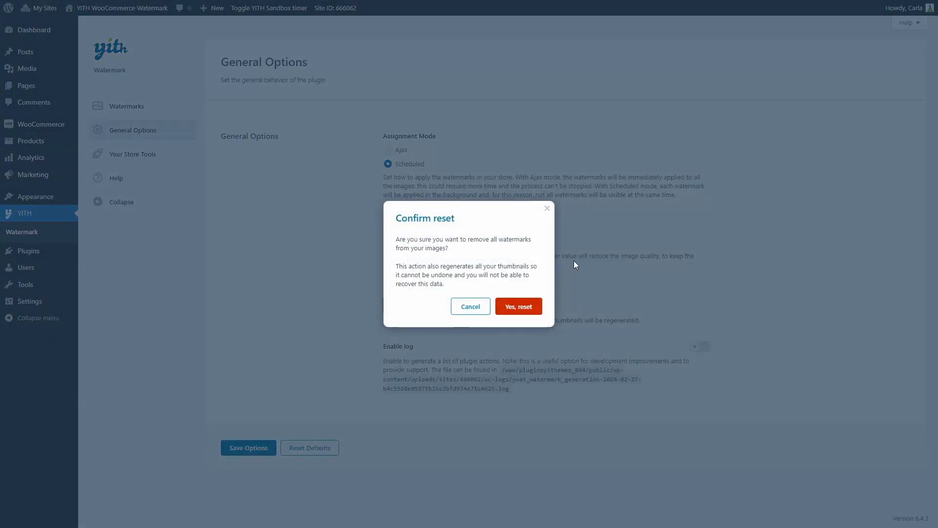
pyautogui.click(470, 307)
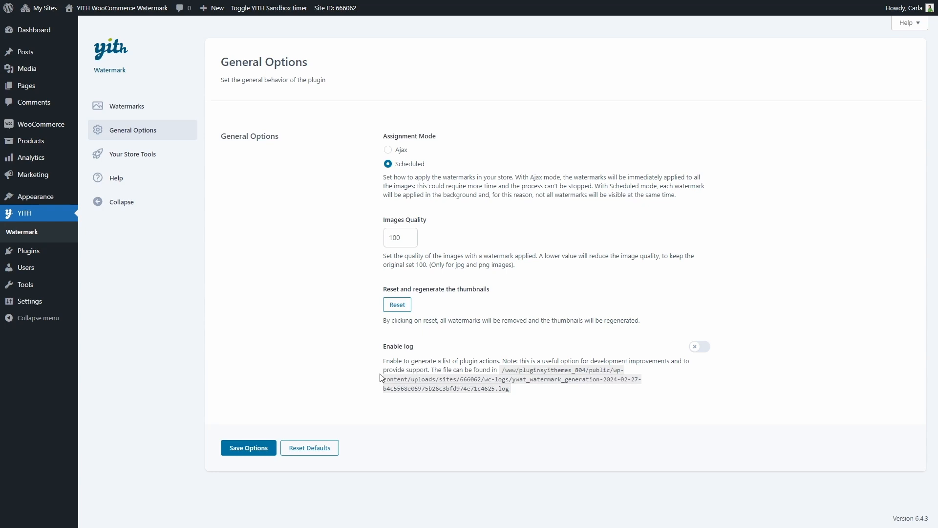
pyautogui.click(240, 447)
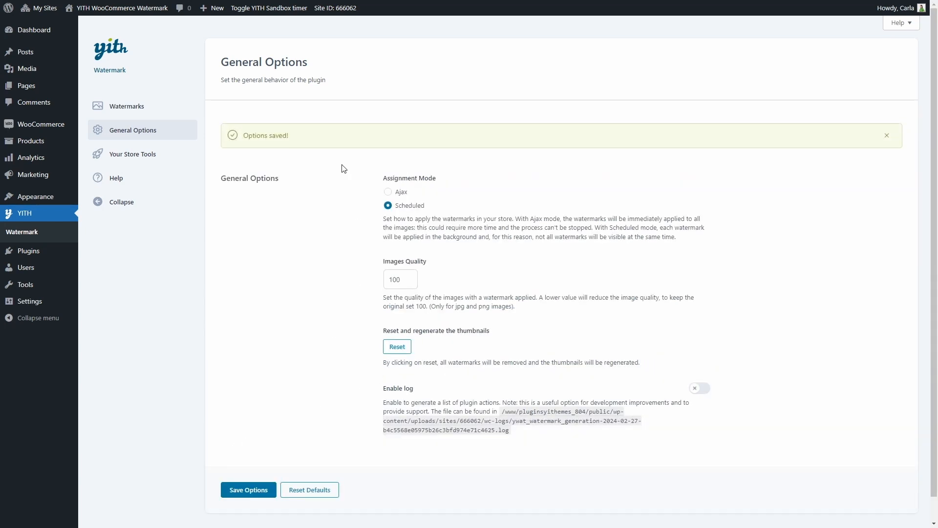
# - Look through the additional plugins offered under Your Store Tools
pyautogui.click(170, 157)
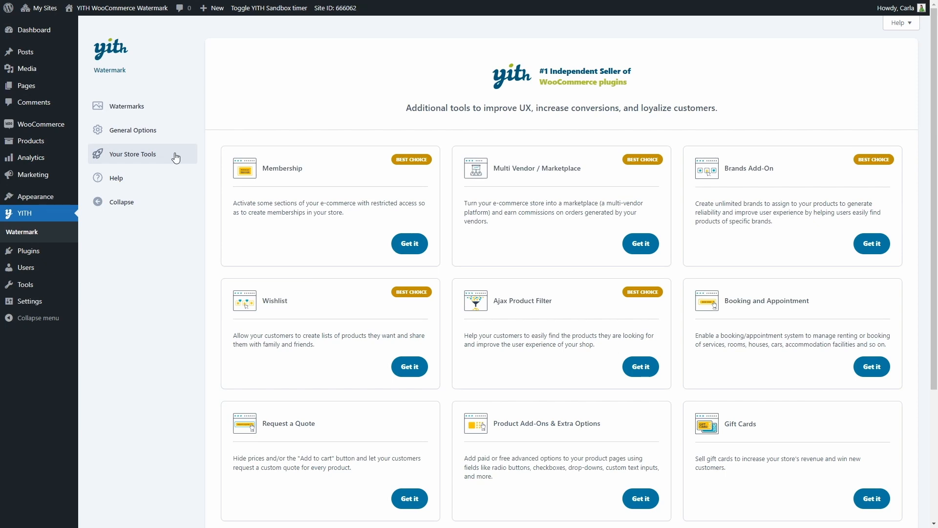
pyautogui.scroll(-3, 195, 244)
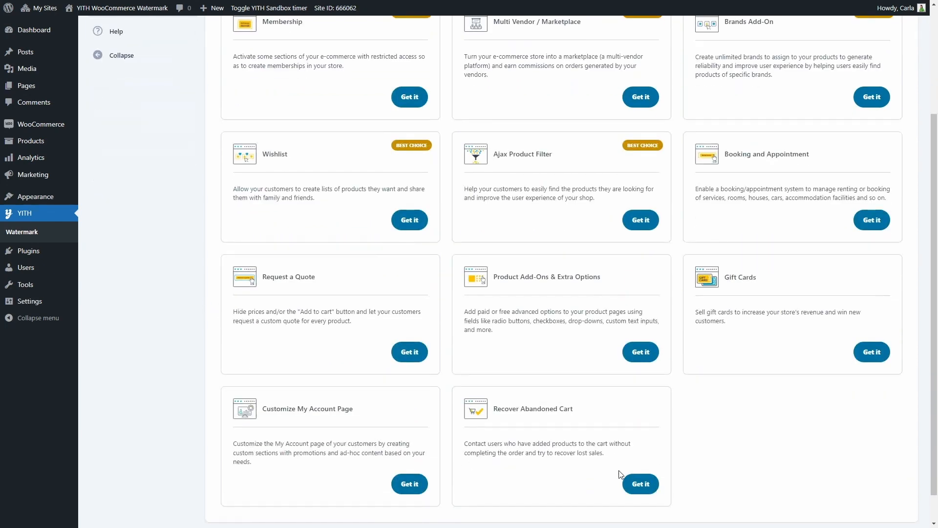
pyautogui.scroll(3, 733, 469)
pyautogui.scroll(1, 753, 459)
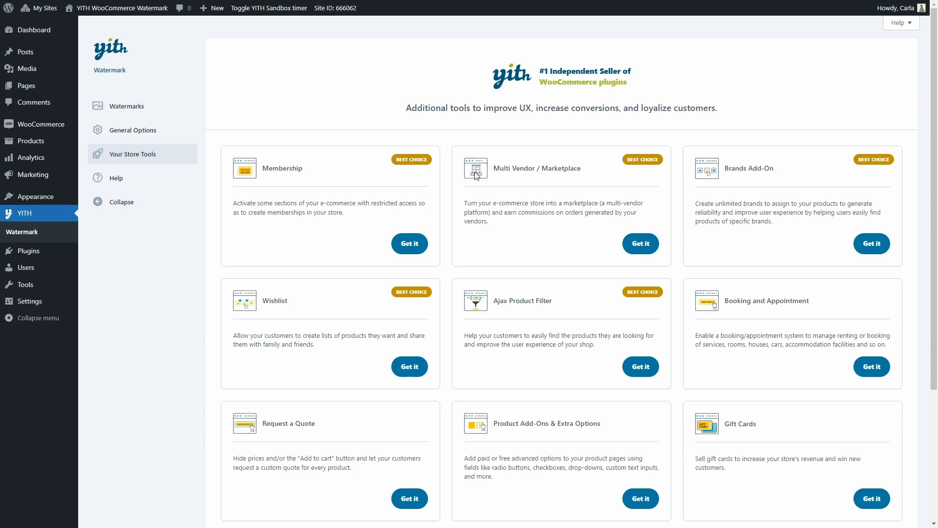
# - Look over the plugin's help resources, from the video and documentation links to the support ticket option
pyautogui.click(151, 181)
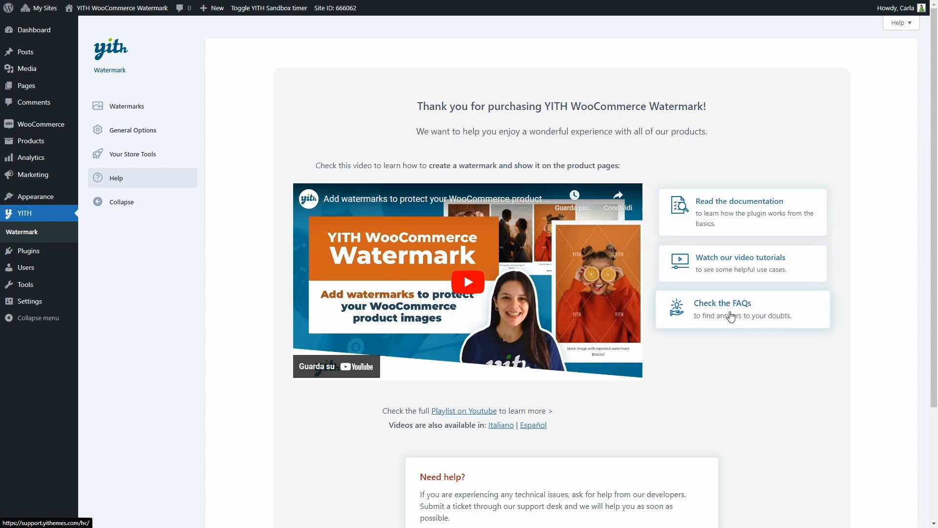
pyautogui.scroll(-3, 732, 317)
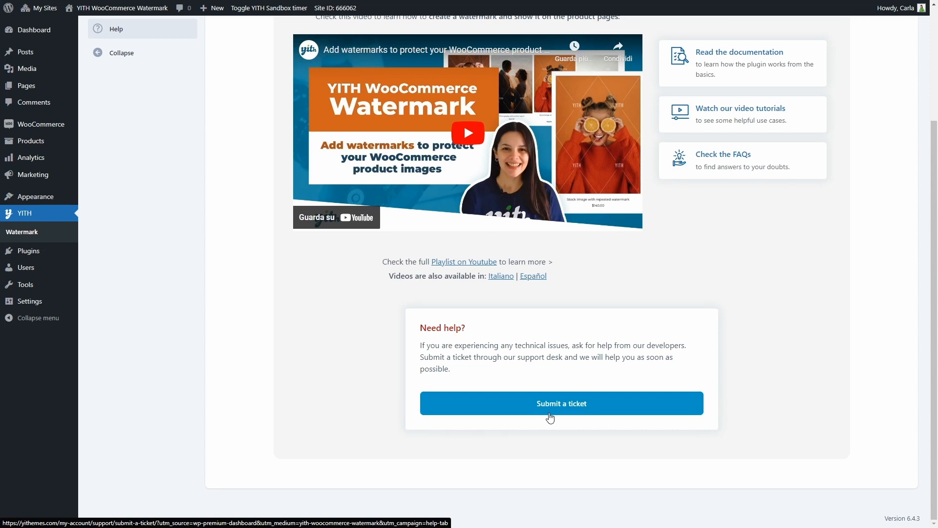
pyautogui.scroll(3, 550, 418)
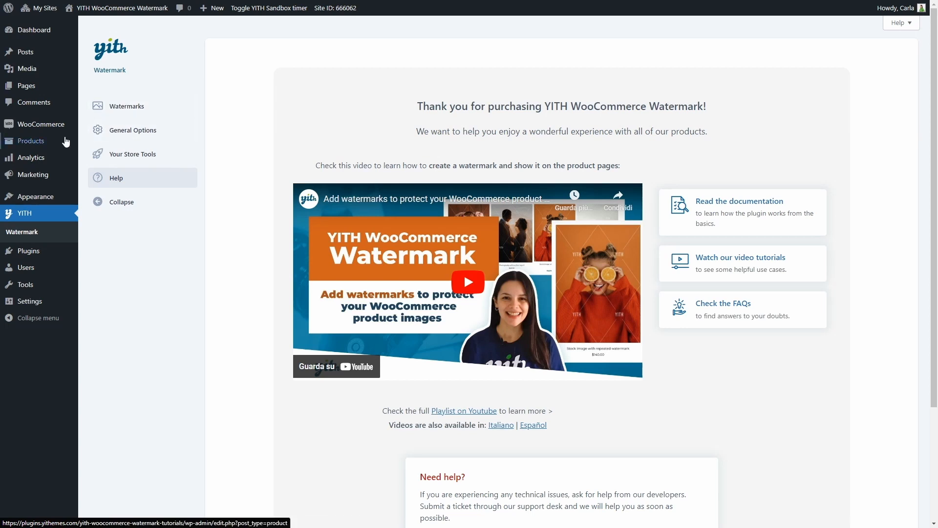
# - Create a new global watermark from text, with YITH as the watermark text
pyautogui.moveTo(66, 141)
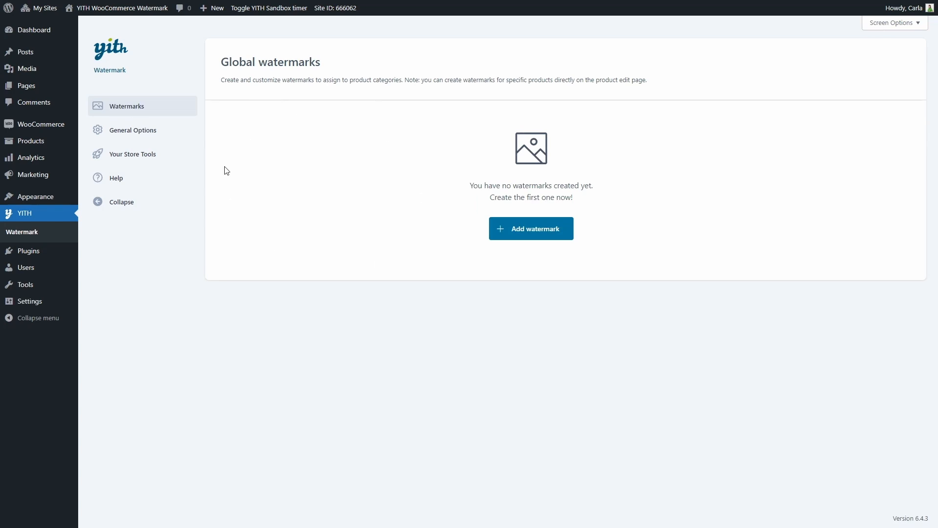
pyautogui.click(538, 238)
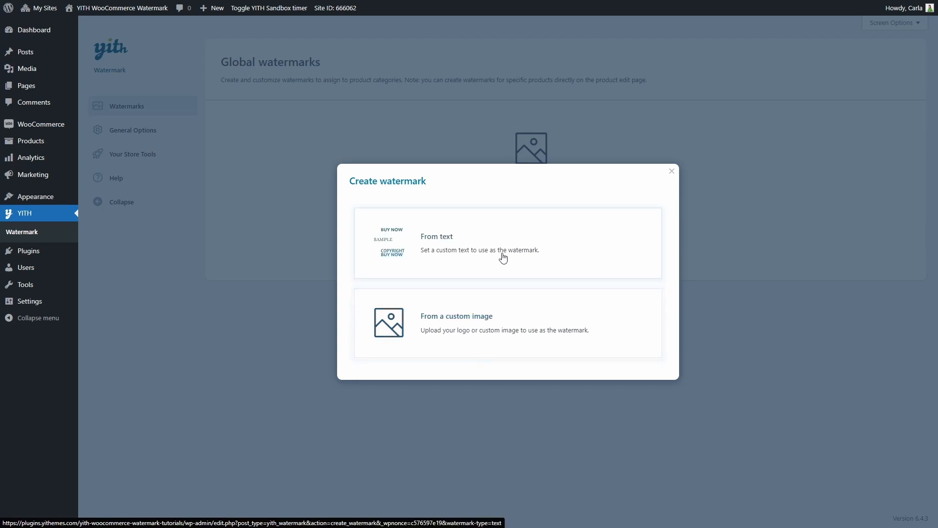
pyautogui.click(485, 237)
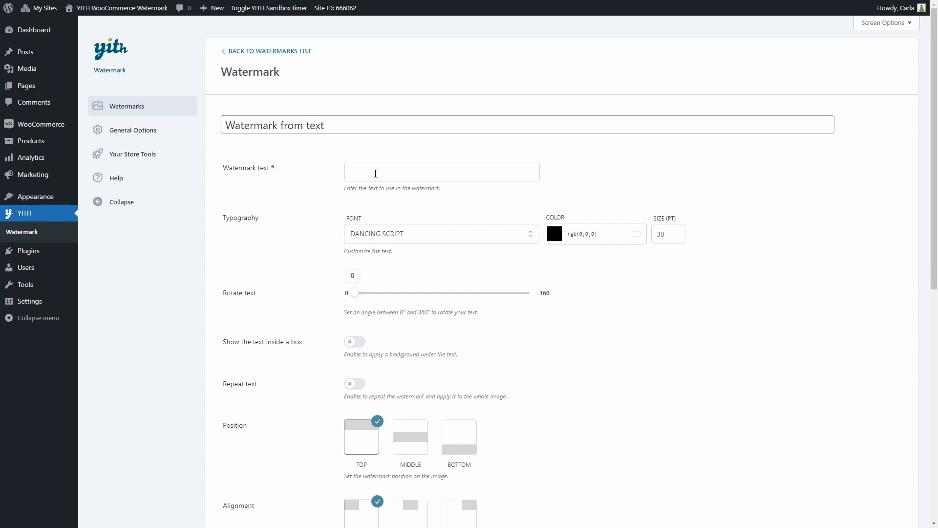
pyautogui.click(375, 173)
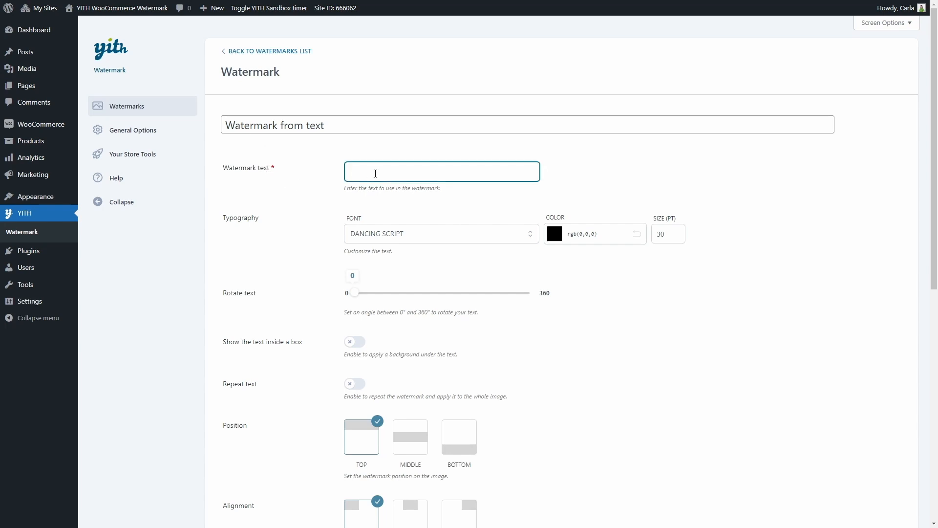
pyautogui.write('YITH')
# - Set the watermark text's font to Kurale
pyautogui.click(446, 239)
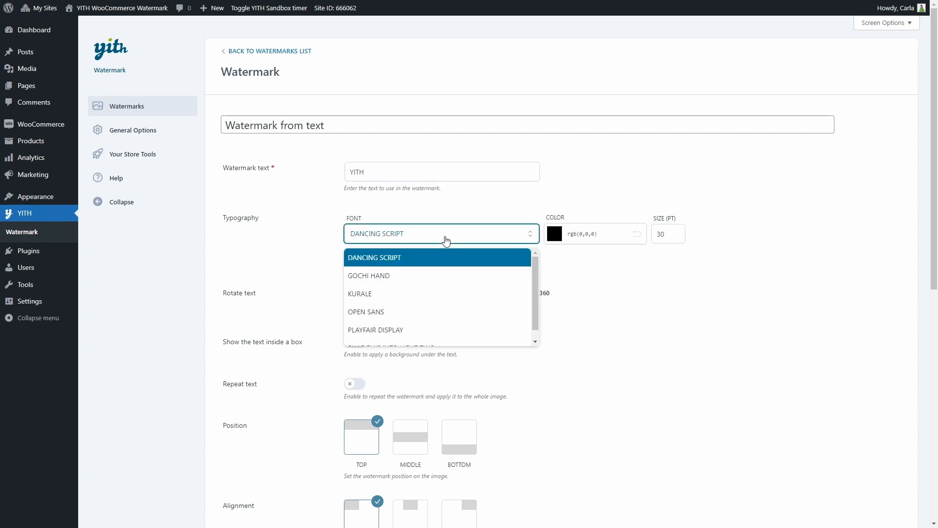
pyautogui.scroll(-1, 431, 264)
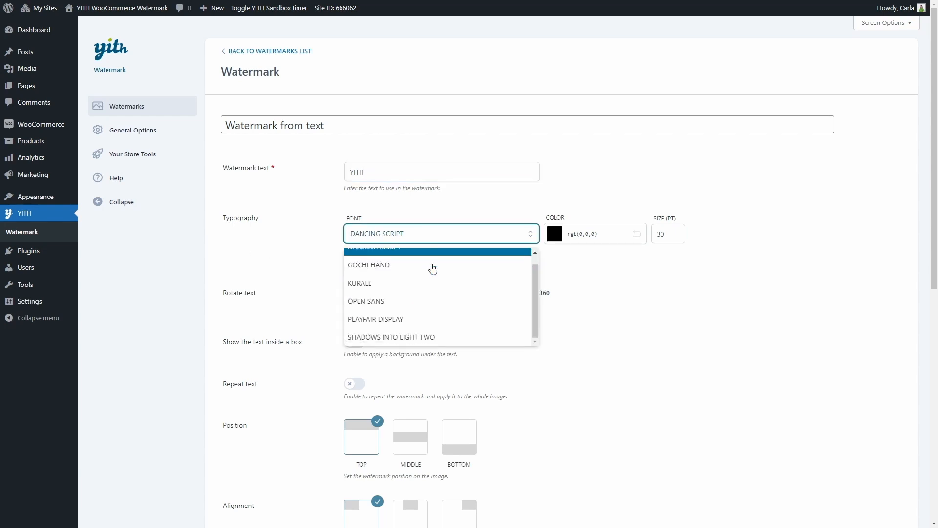
pyautogui.scroll(1, 436, 327)
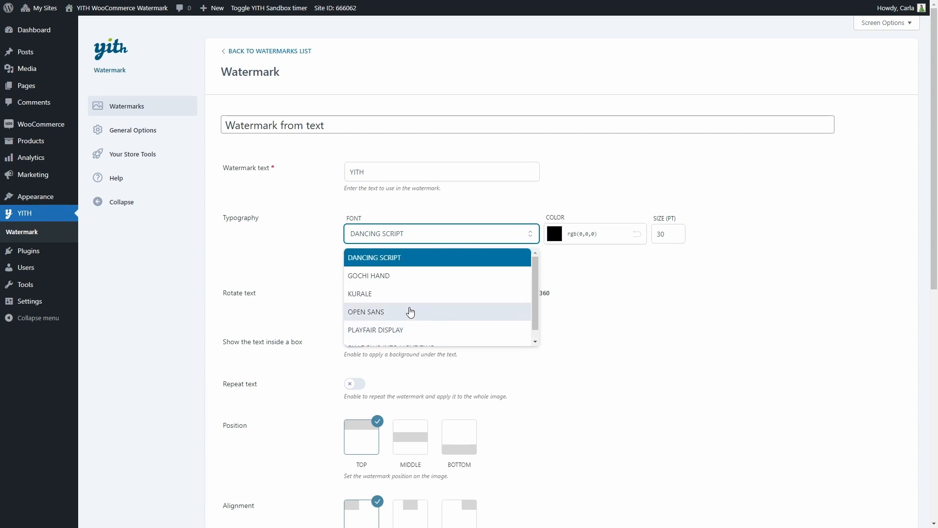
pyautogui.click(396, 300)
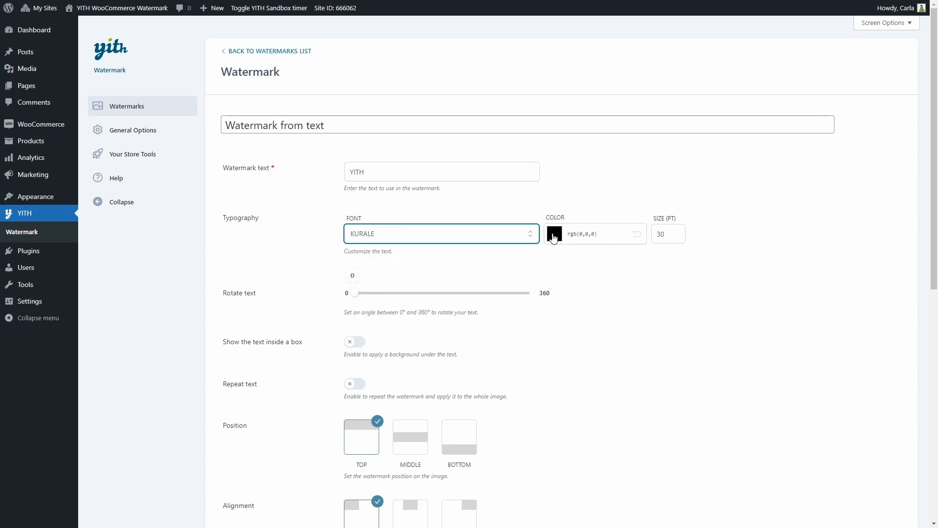
# - Set the watermark text's color to rgb(36,115,144) and its rotation to 25°
pyautogui.click(554, 238)
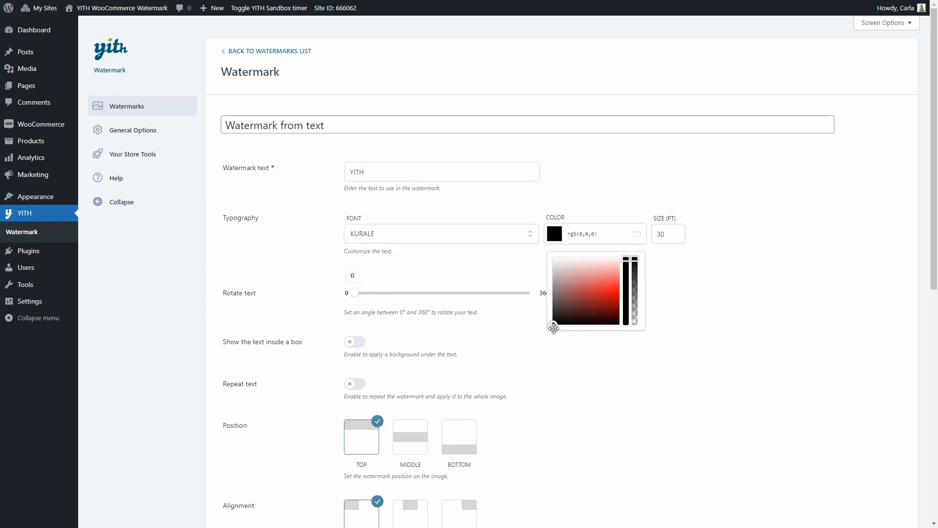
pyautogui.moveTo(554, 325); pyautogui.dragTo(615, 295)
pyautogui.doubleClick(581, 232)
pyautogui.write('36,115,144')
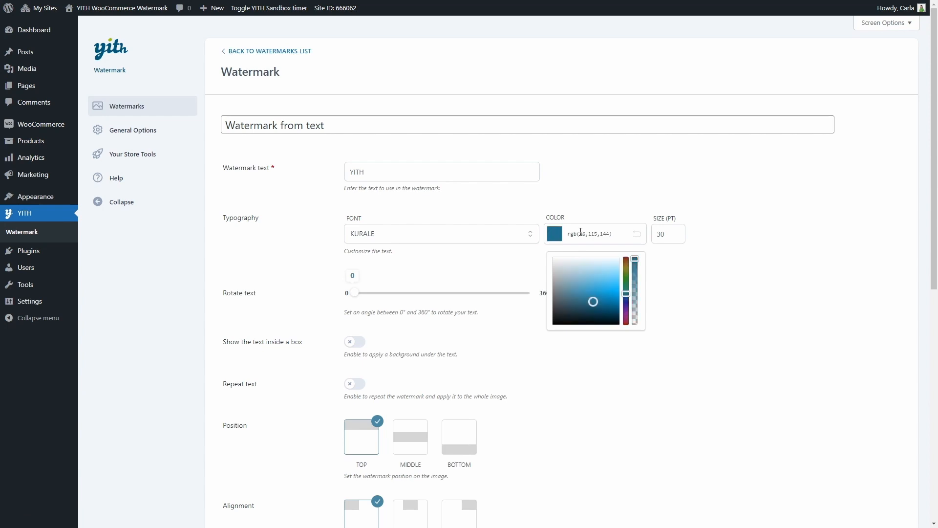
pyautogui.click(669, 269)
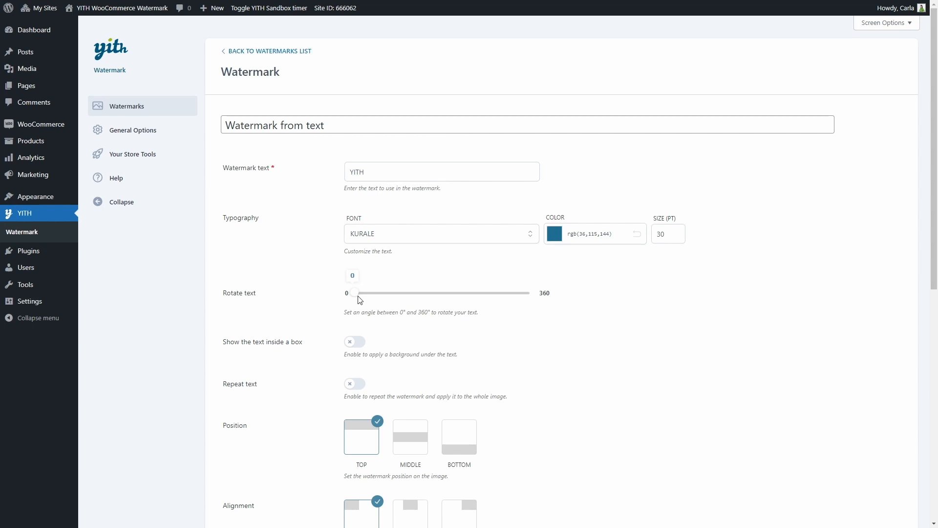
pyautogui.moveTo(358, 297); pyautogui.dragTo(372, 295)
# - Try the options for showing the text inside a box and repeating it over the whole image, switching each off again
pyautogui.scroll(-1, 375, 296)
pyautogui.scroll(-2, 375, 296)
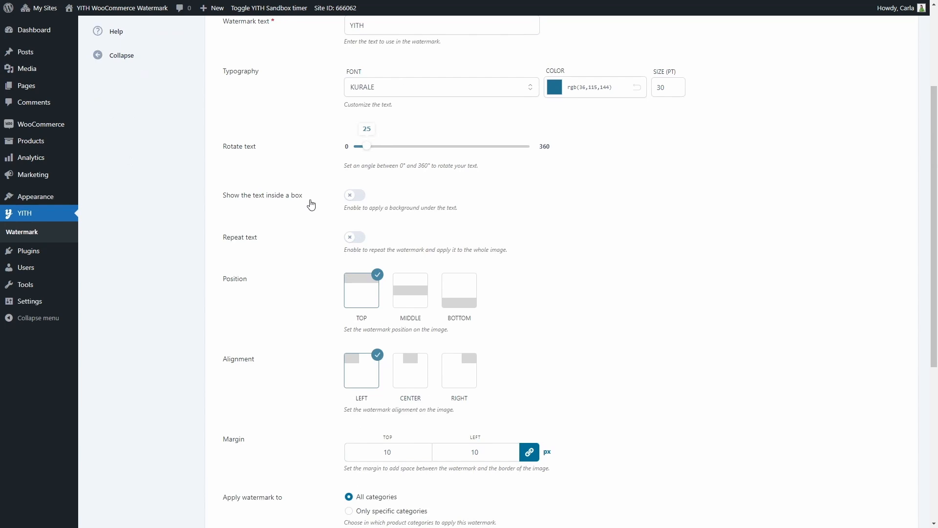
pyautogui.click(355, 195)
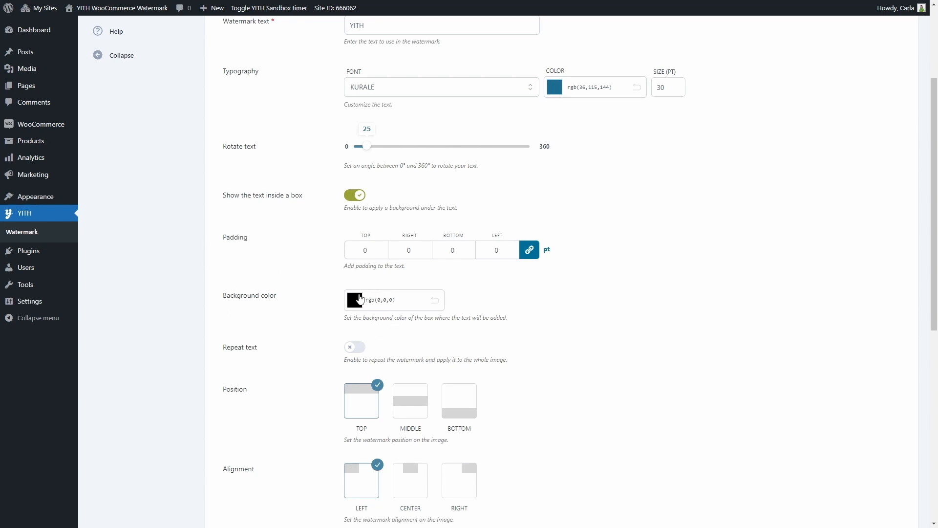
pyautogui.click(353, 196)
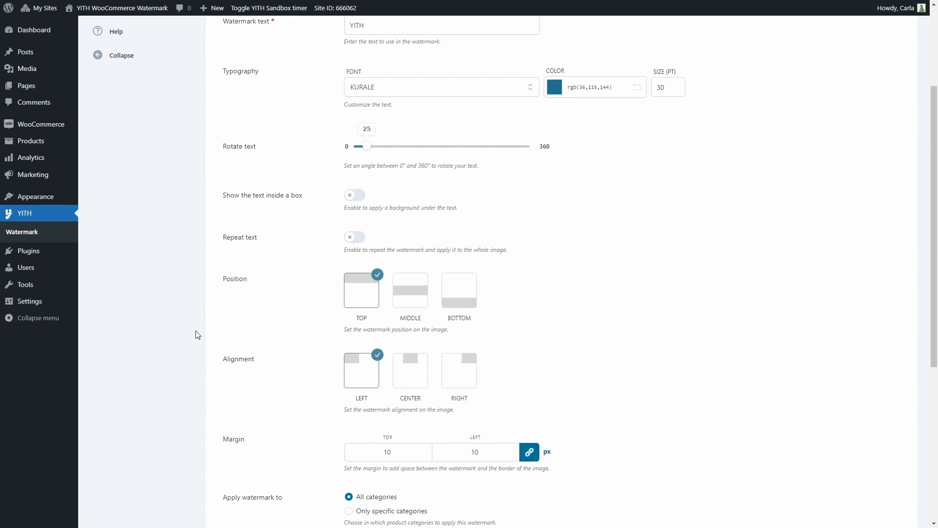
pyautogui.click(355, 239)
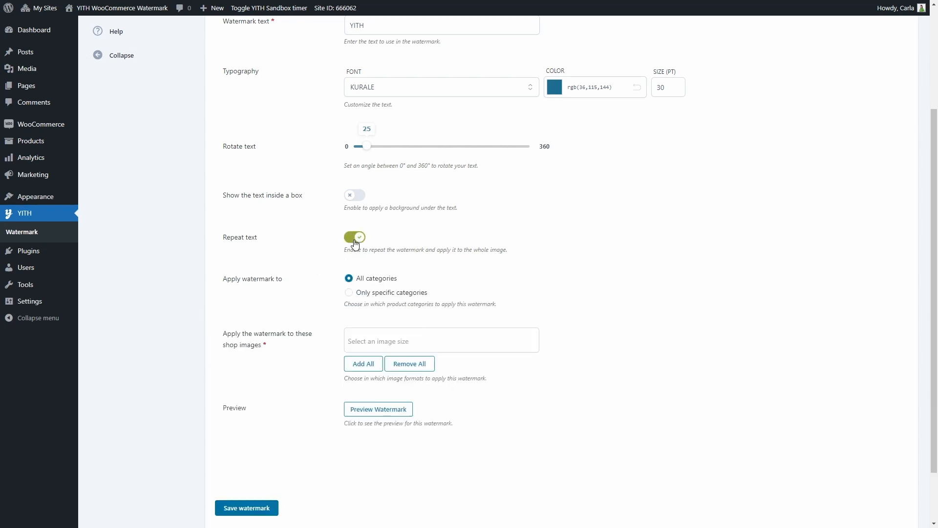
pyautogui.click(355, 240)
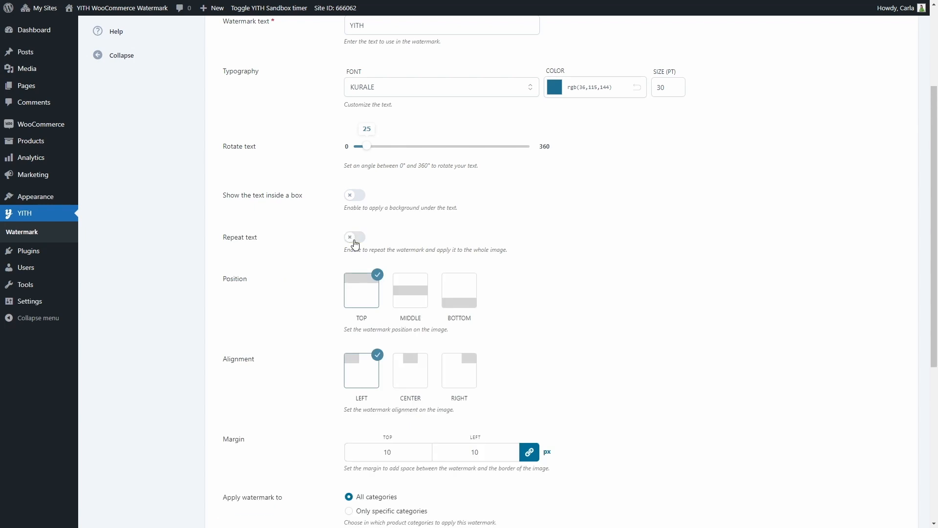
# - Set the watermark's position to Middle and its alignment to Center
pyautogui.click(417, 296)
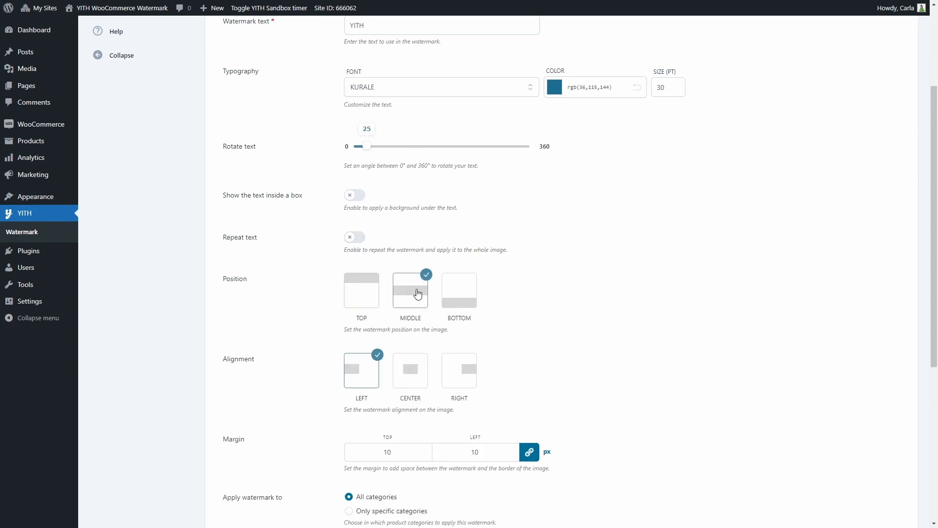
pyautogui.click(411, 372)
# - Try applying the watermark to only specific categories, and switch it back to all categories
pyautogui.scroll(-2, 409, 373)
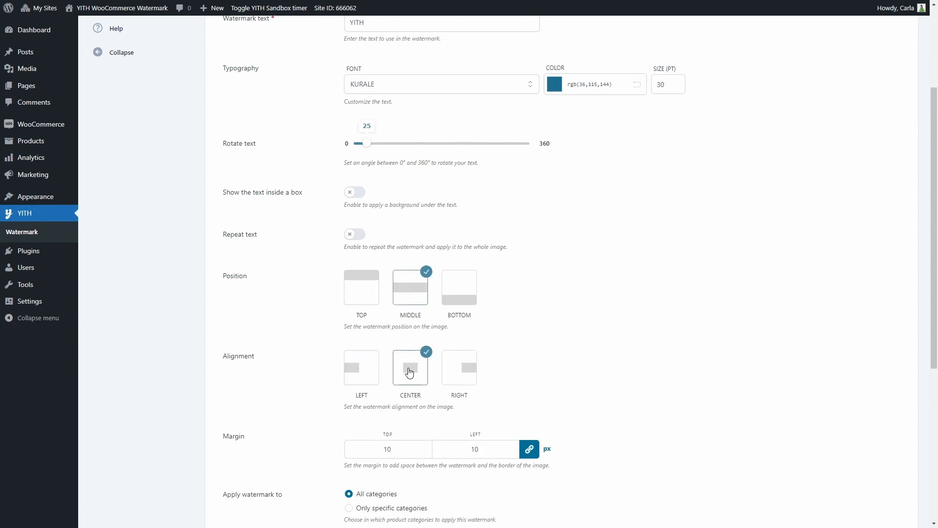
pyautogui.scroll(-2, 410, 373)
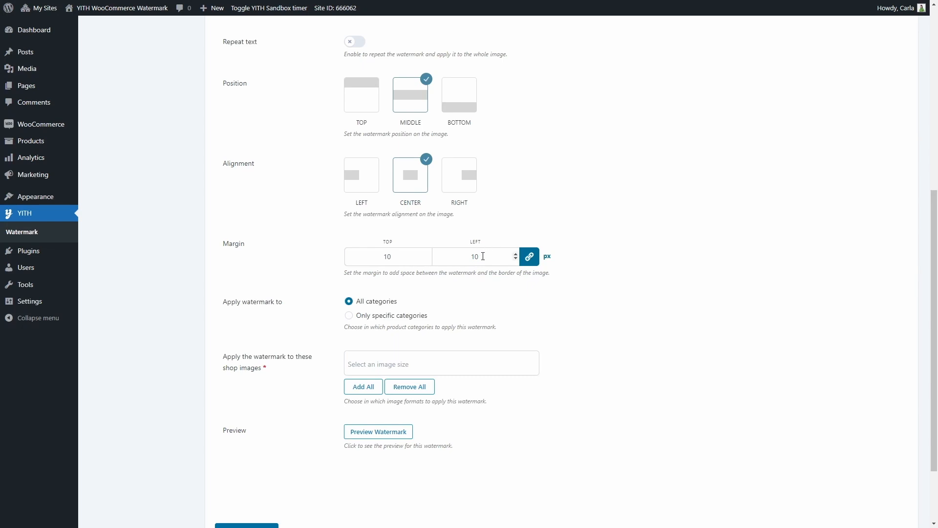
pyautogui.scroll(-1, 483, 256)
pyautogui.scroll(-2, 483, 256)
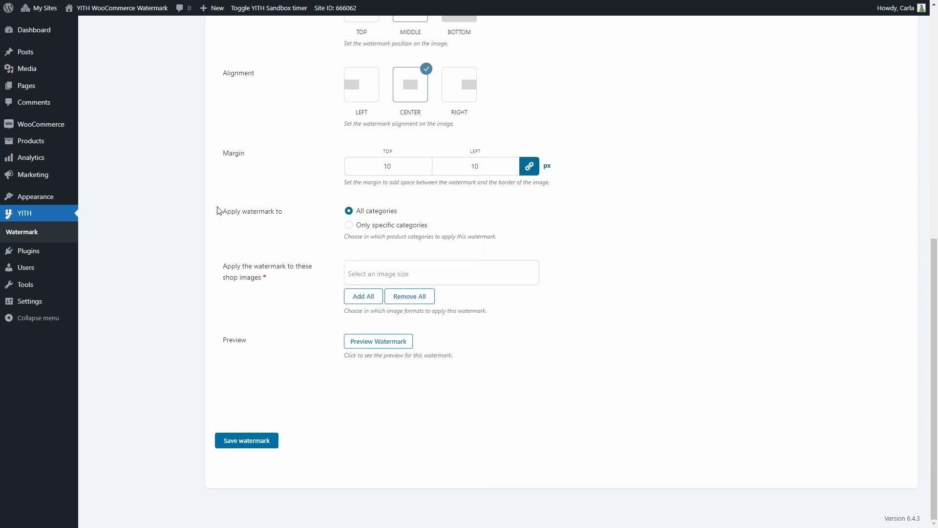
pyautogui.click(350, 228)
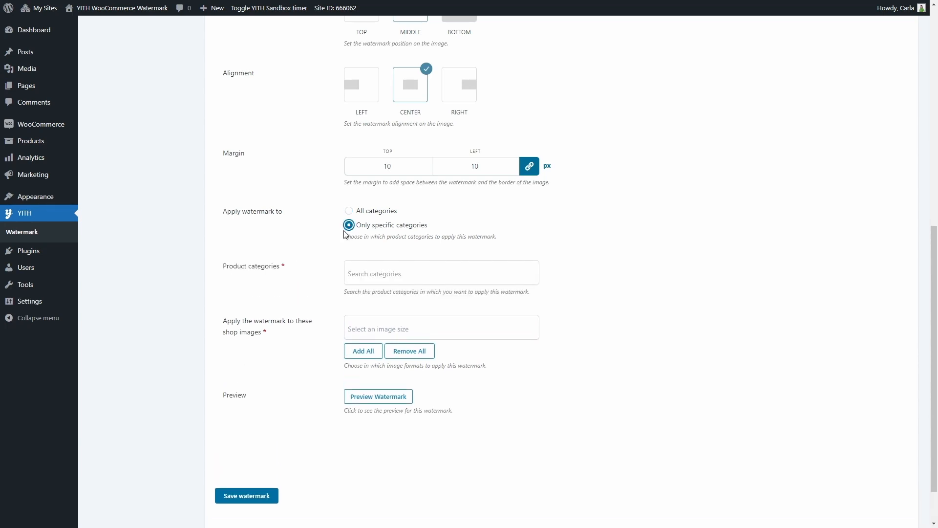
pyautogui.click(349, 211)
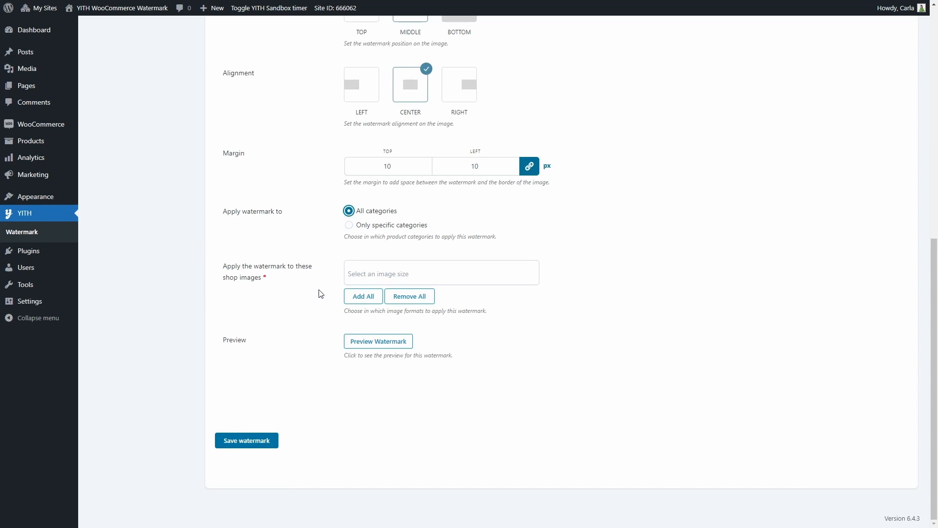
# - Review the available shop image sizes and apply the watermark to all of them
pyautogui.click(399, 267)
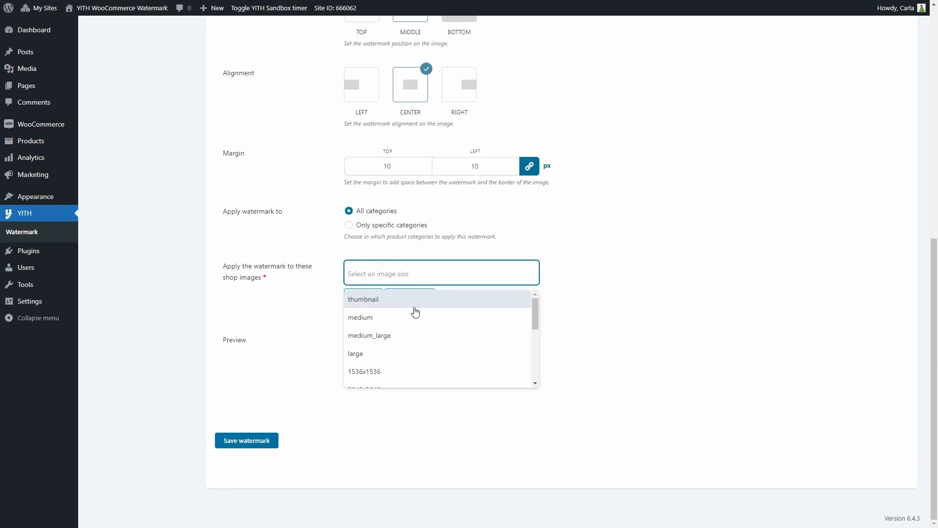
pyautogui.scroll(-5, 413, 316)
pyautogui.scroll(8, 404, 329)
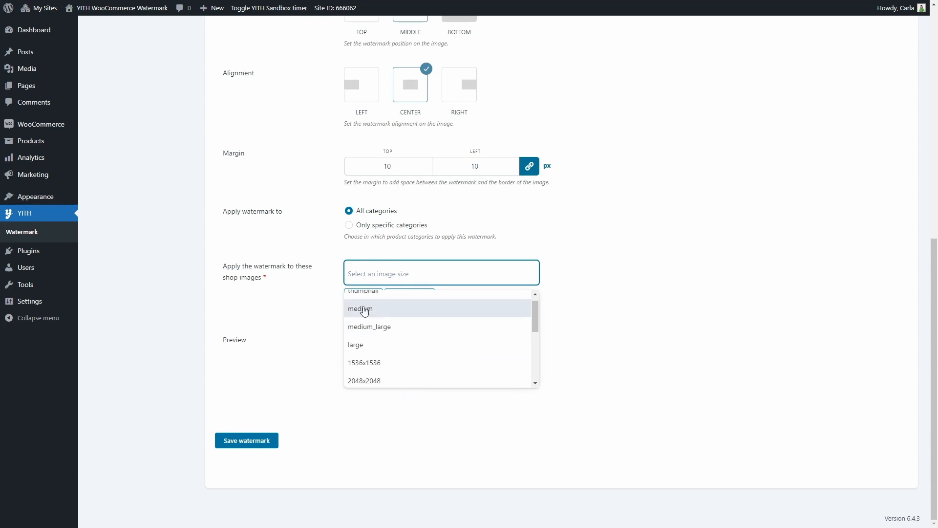
pyautogui.click(331, 292)
pyautogui.click(374, 299)
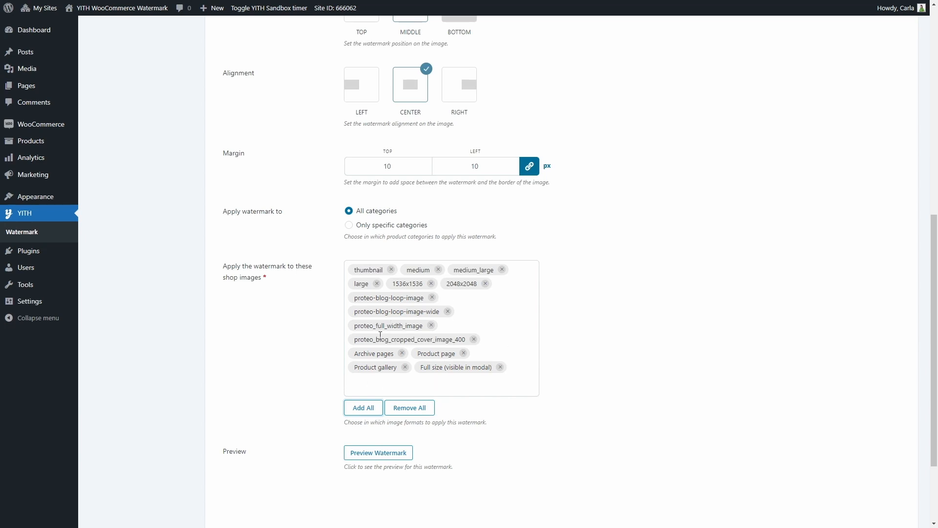
# - Preview the text watermark and close the preview
pyautogui.scroll(-2, 380, 335)
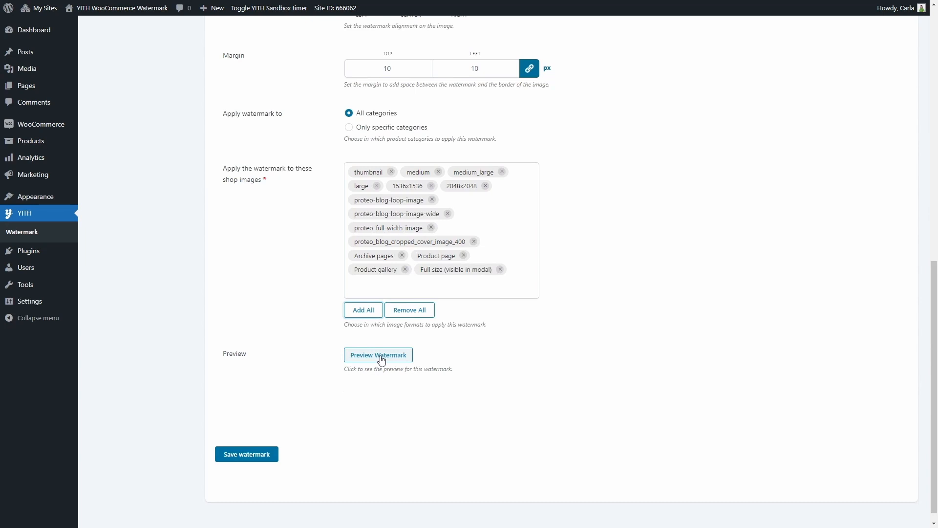
pyautogui.click(382, 358)
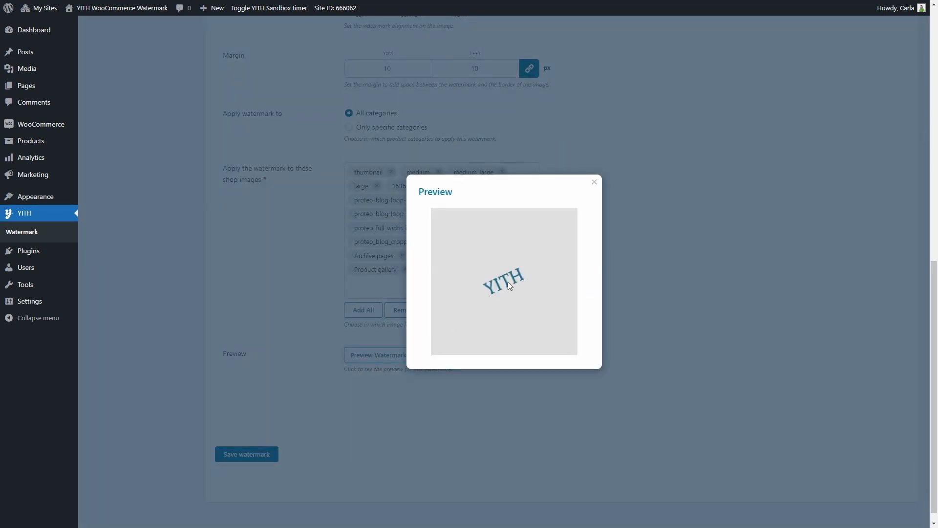
pyautogui.click(594, 182)
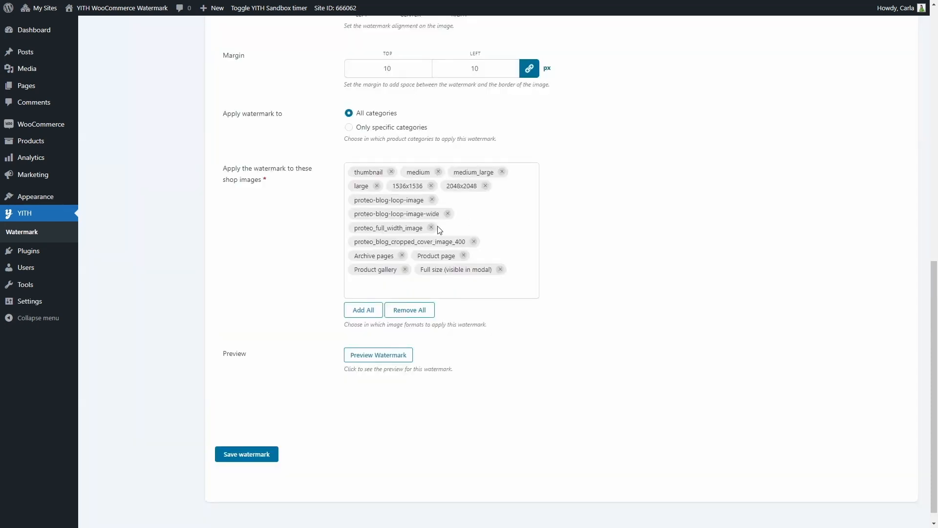
# - Try repeating the watermark text over the whole image, preview it, and switch the repetition off again
pyautogui.scroll(6, 439, 230)
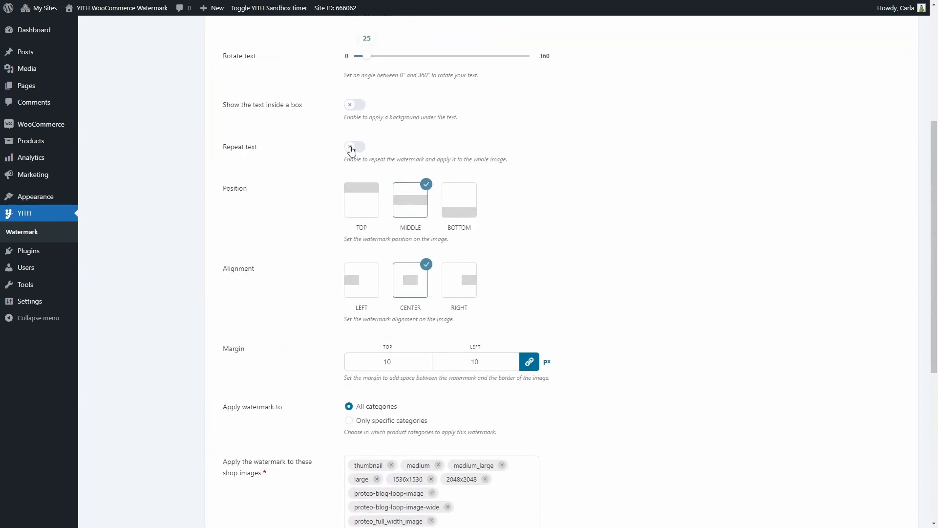
pyautogui.click(354, 147)
pyautogui.scroll(-3, 354, 149)
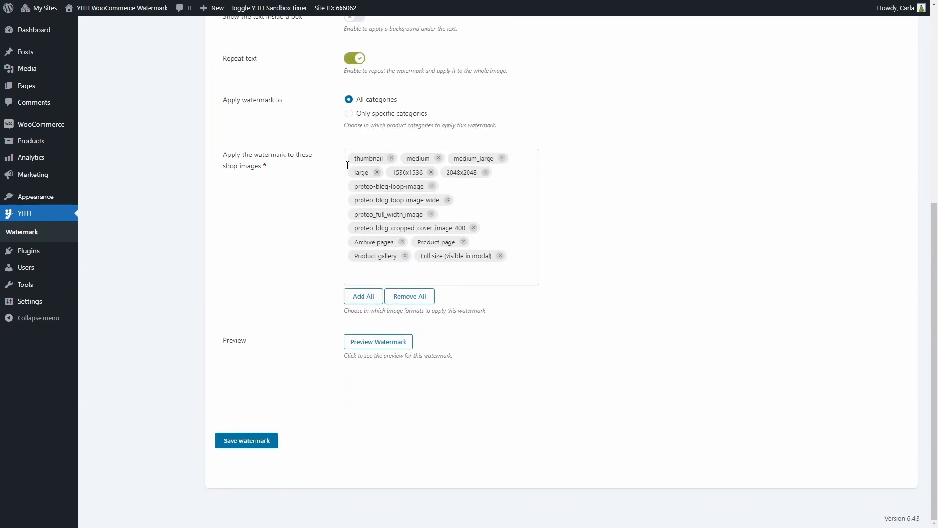
pyautogui.click(370, 344)
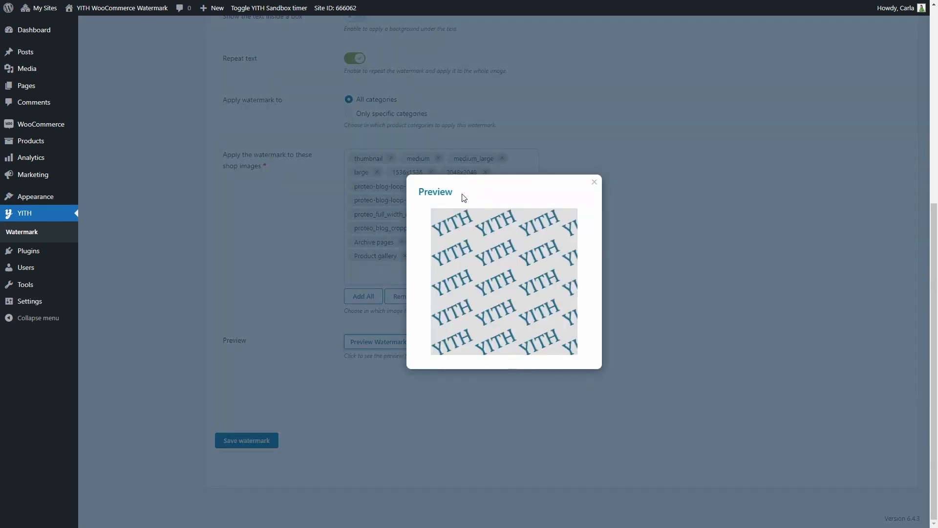
pyautogui.click(594, 182)
pyautogui.scroll(2, 537, 186)
pyautogui.click(354, 156)
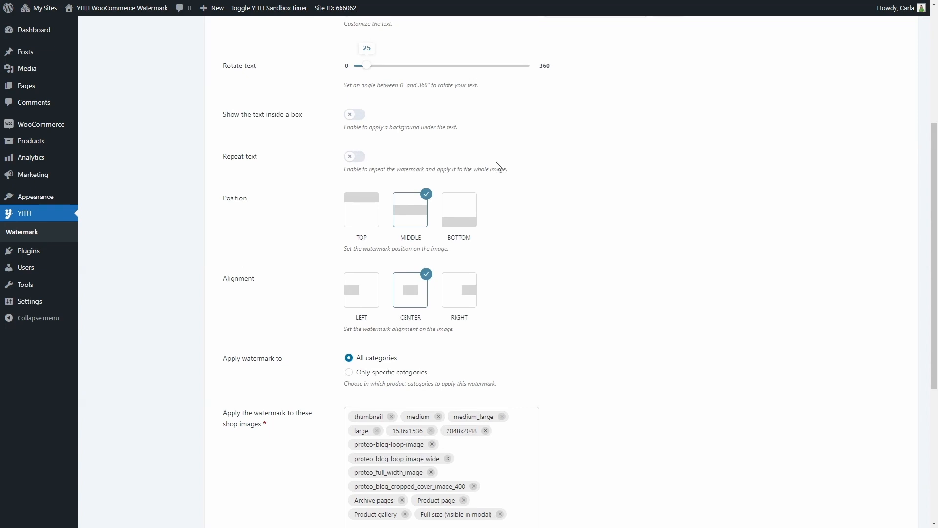
# - Set the watermark text's color to white, rgb(255,255,255)
pyautogui.scroll(2, 496, 166)
pyautogui.click(556, 108)
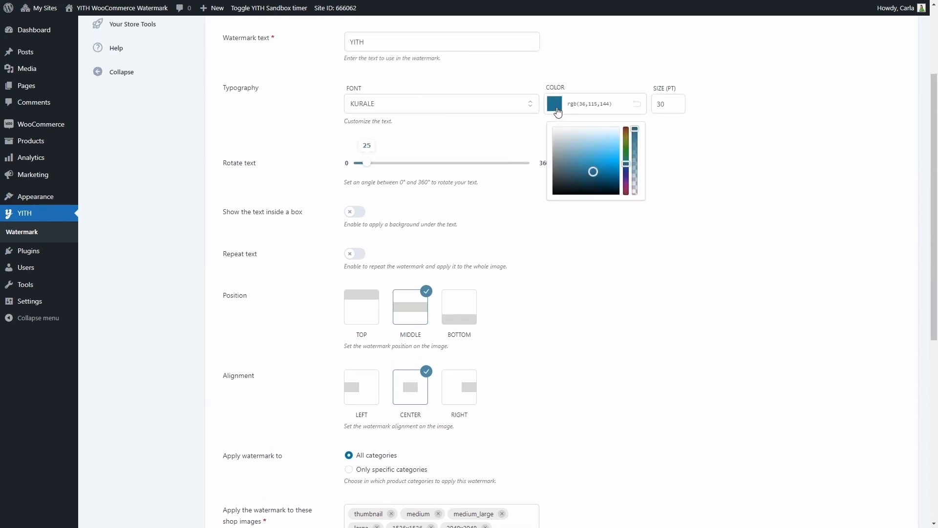
pyautogui.moveTo(593, 172)
pyautogui.mouseDown()
pyautogui.moveTo(588, 157)
pyautogui.moveTo(541, 126)
pyautogui.mouseUp()
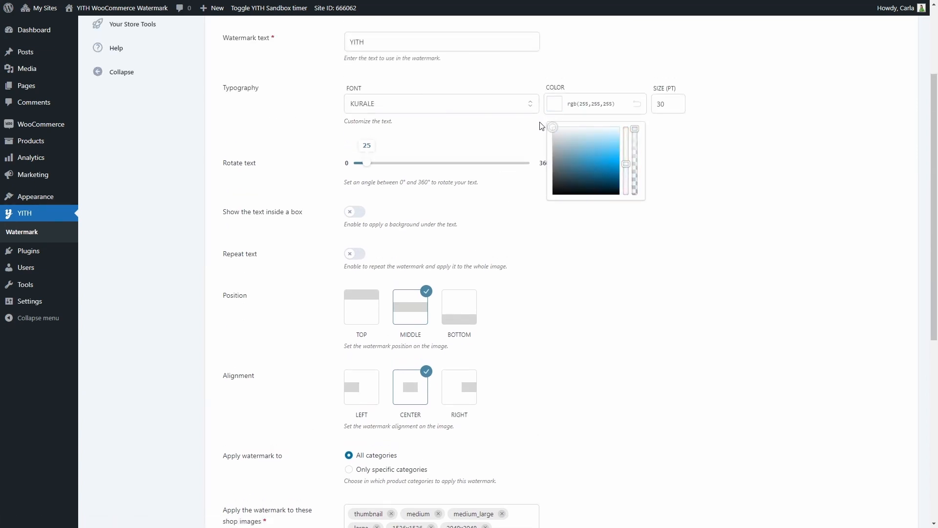
pyautogui.click(541, 125)
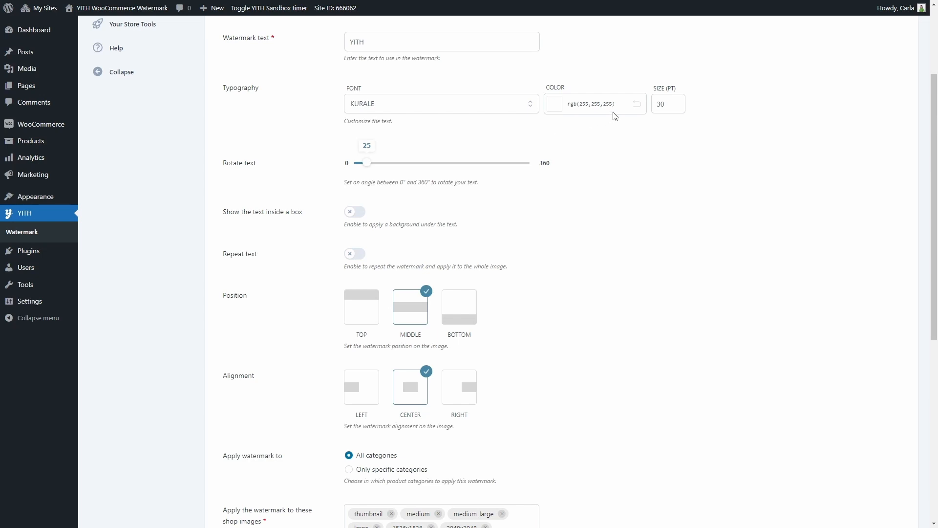
# - Set the watermark text's size to 50 pt and save the watermark
pyautogui.moveTo(674, 104); pyautogui.dragTo(651, 107)
pyautogui.scroll(-3, 627, 198)
pyautogui.scroll(-4, 627, 198)
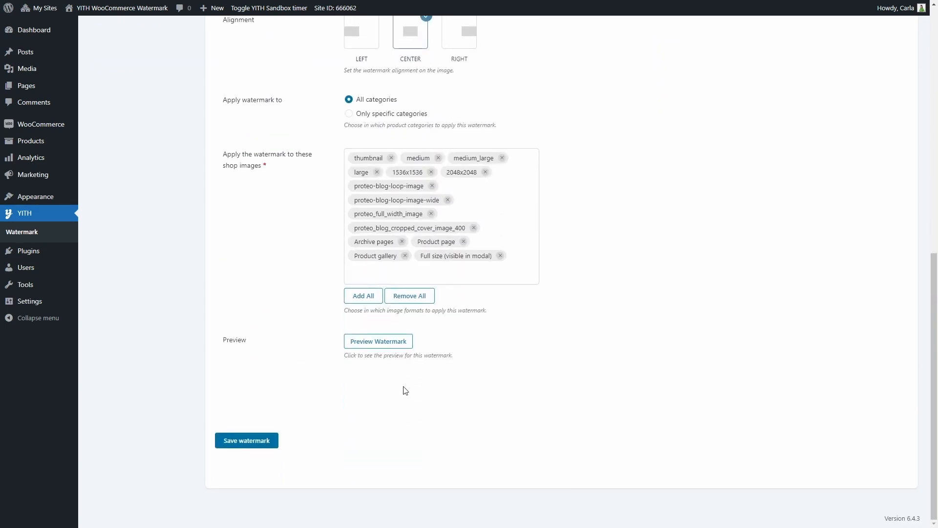
pyautogui.click(250, 442)
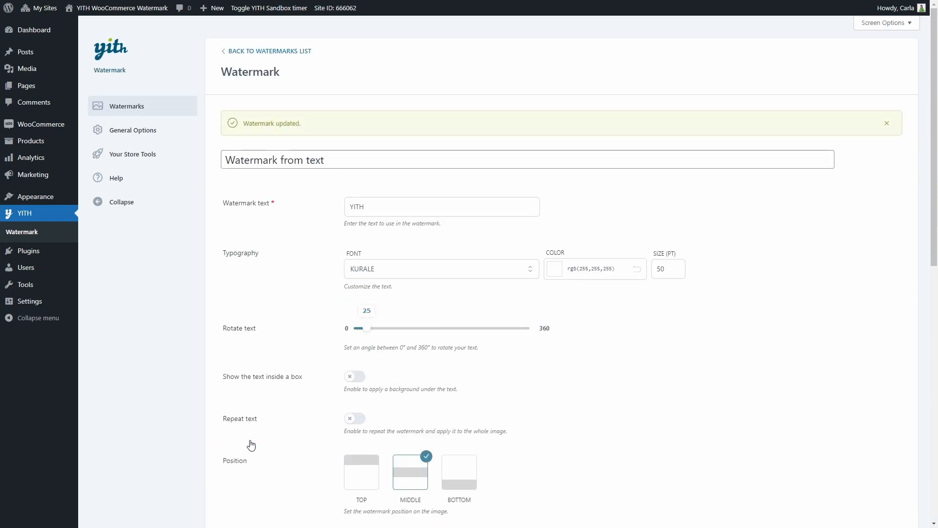
# - Return to the watermarks list and switch on "Watermark from text", confirming that it is applied in the background
pyautogui.click(275, 53)
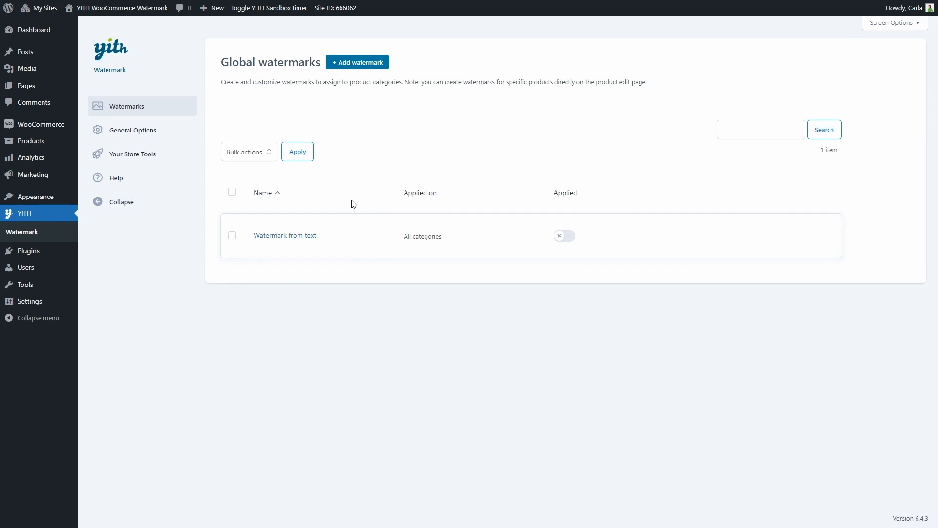
pyautogui.click(567, 236)
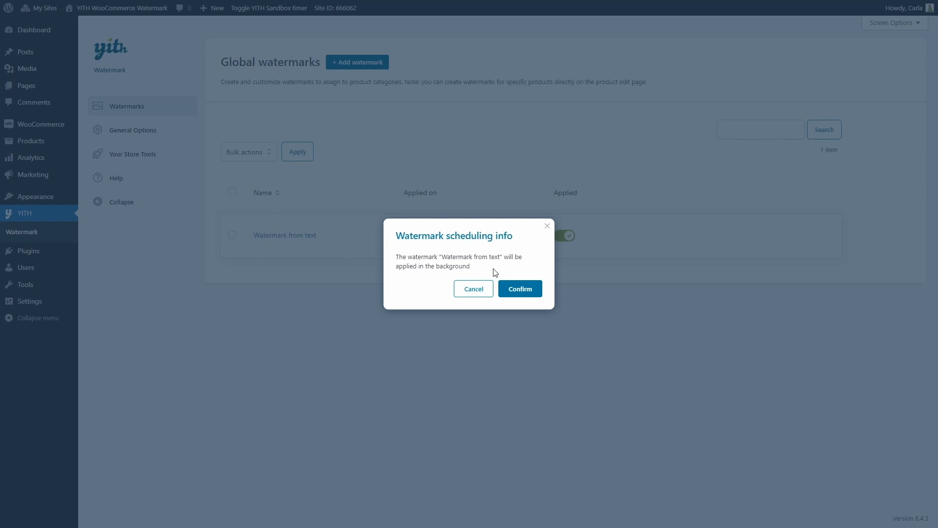
pyautogui.click(520, 289)
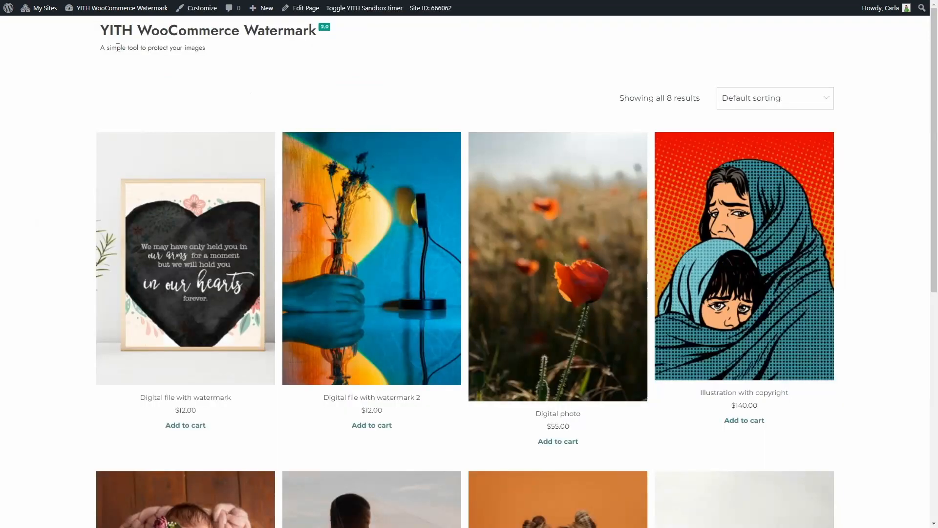
# - Examine the watermark on the shop page's product images and on the product page of "Digital file with watermark 2"
pyautogui.scroll(-2, 66, 381)
pyautogui.scroll(-2, 289, 450)
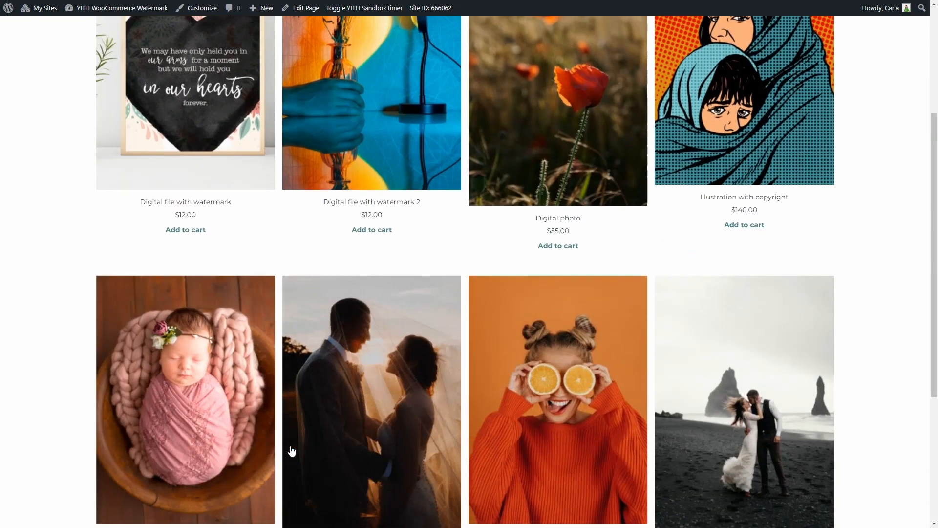
pyautogui.scroll(4, 784, 415)
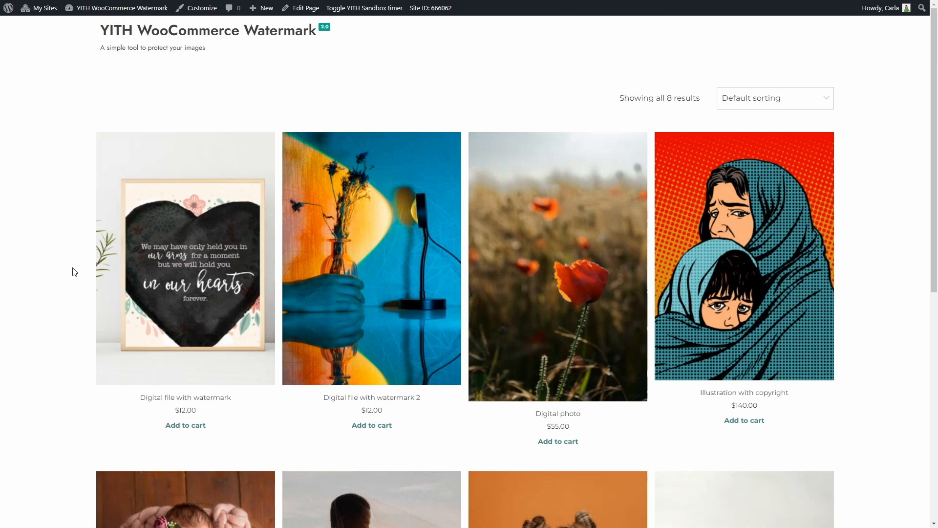
pyautogui.scroll(-4, 73, 270)
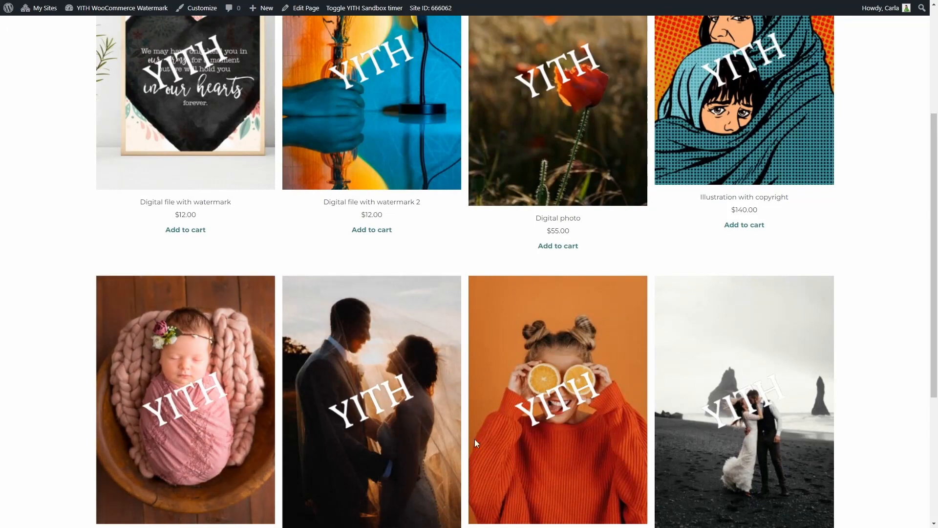
pyautogui.scroll(3, 796, 321)
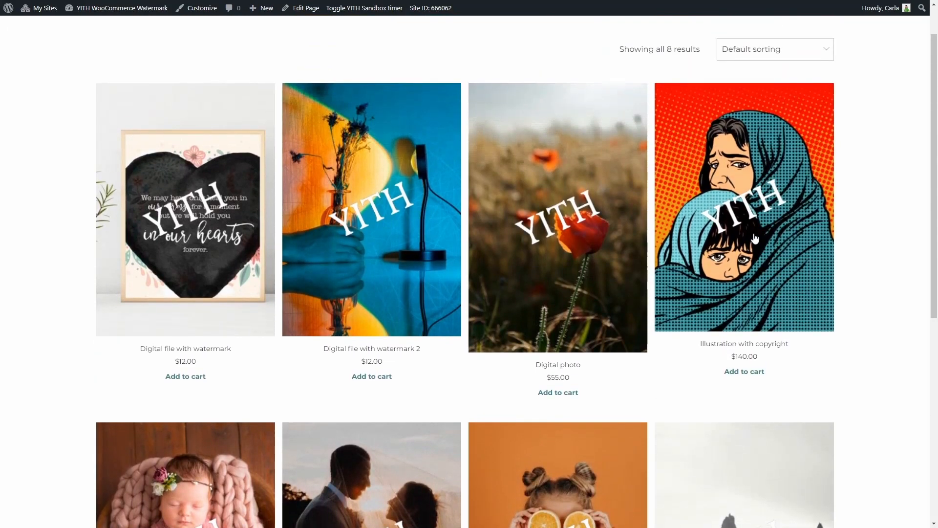
pyautogui.scroll(1, 755, 238)
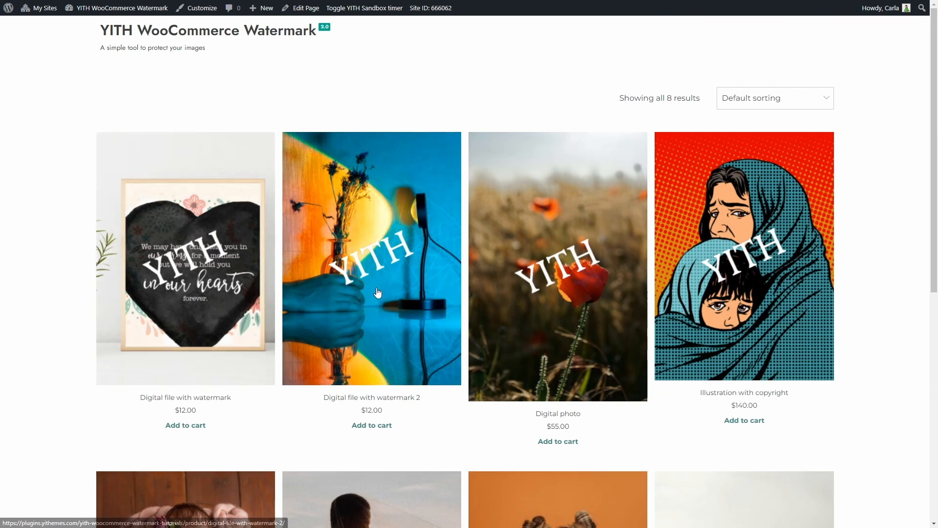
pyautogui.click(378, 292)
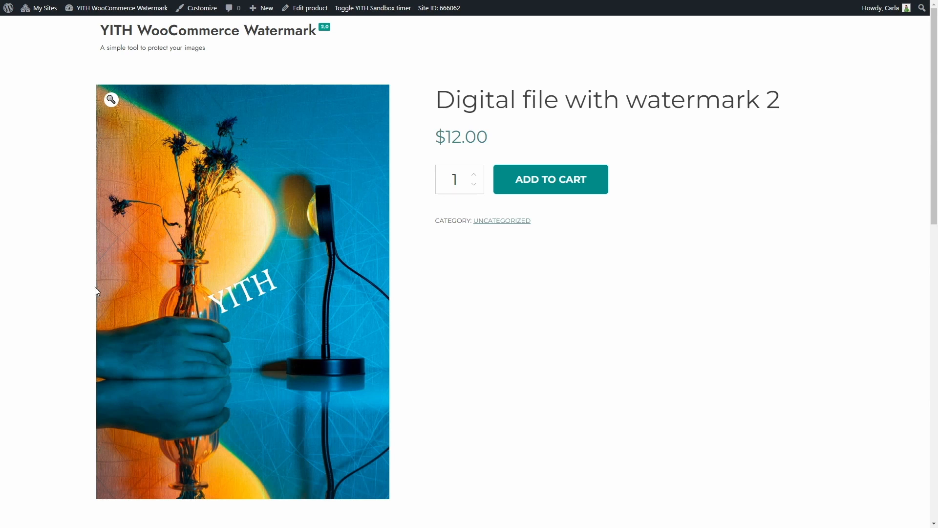
# - Open the product "Digital file with watermark 2" for editing in the admin area and show its product-level watermark settings
pyautogui.hotkey('ctrl', 'Tab')
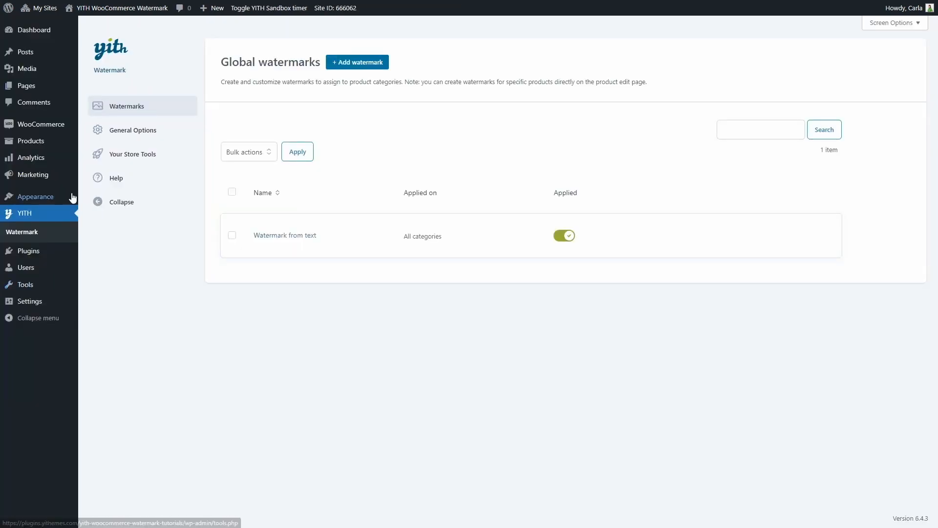
pyautogui.click(47, 146)
pyautogui.click(195, 207)
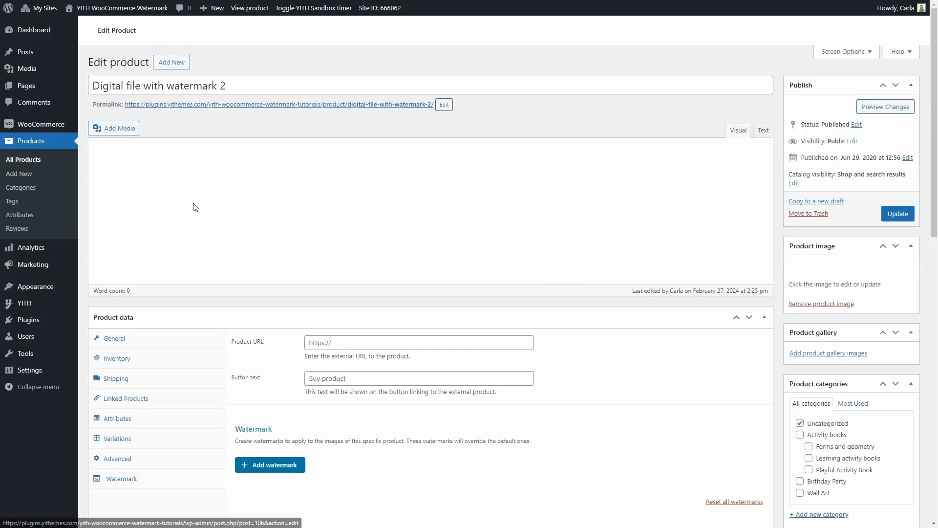
pyautogui.scroll(-2, 195, 208)
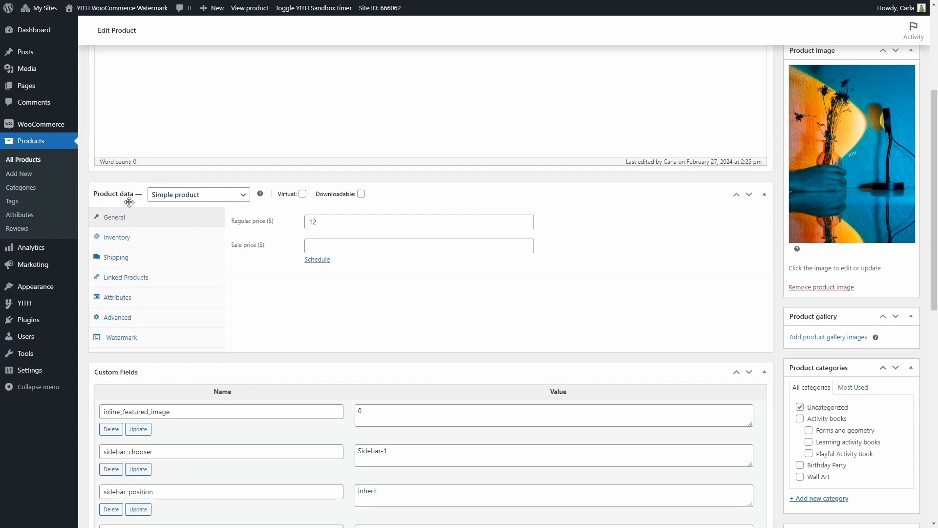
pyautogui.click(122, 338)
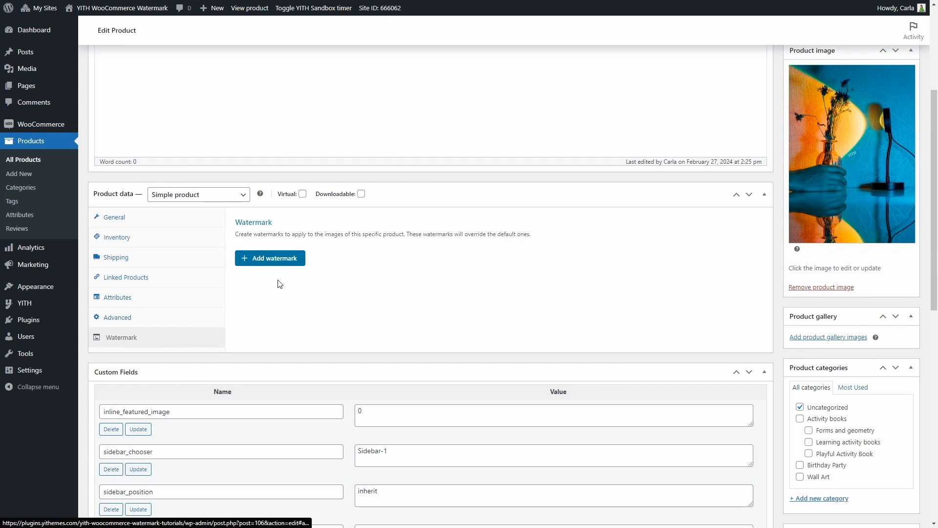
# - Add a watermark to this product and name it "Image watermark"
pyautogui.click(286, 263)
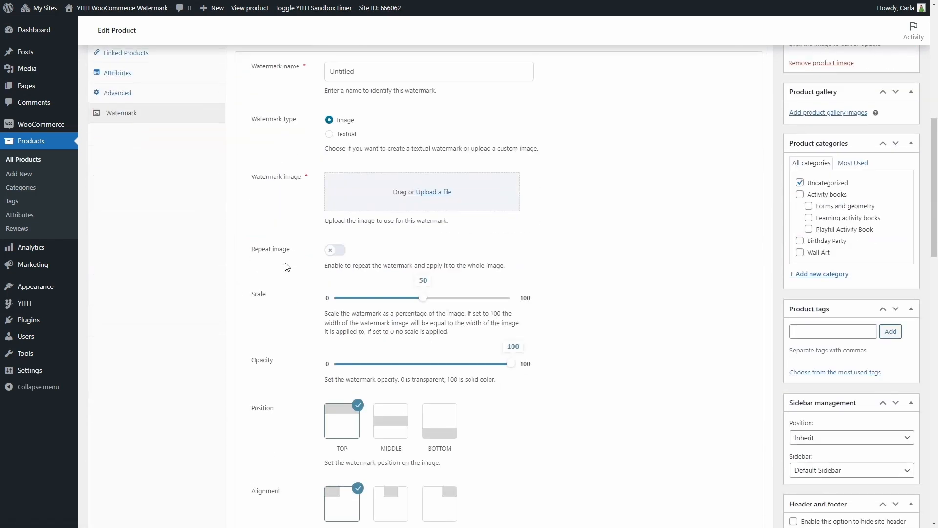
pyautogui.click(398, 72)
pyautogui.write('Image watermark')
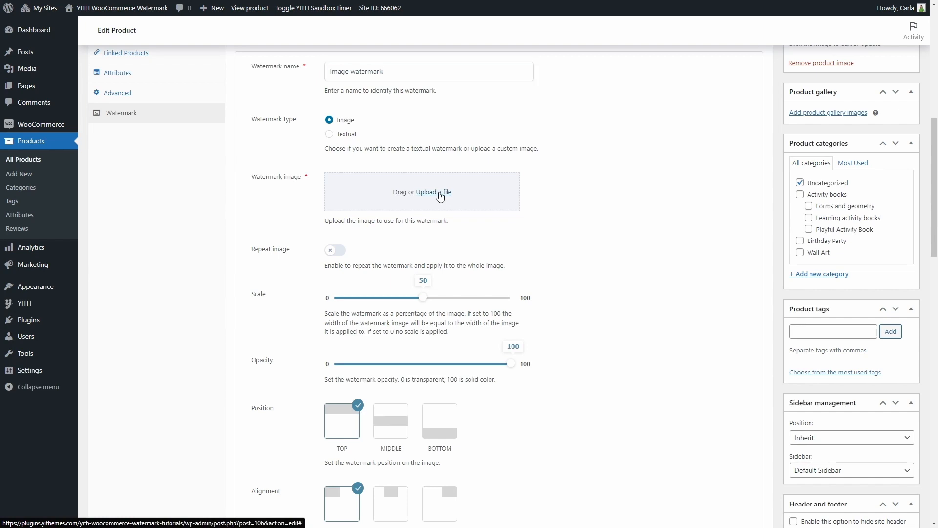
# - Use the "PURCHASE" image watermark01 from the media library as the watermark image
pyautogui.click(440, 193)
pyautogui.click(656, 294)
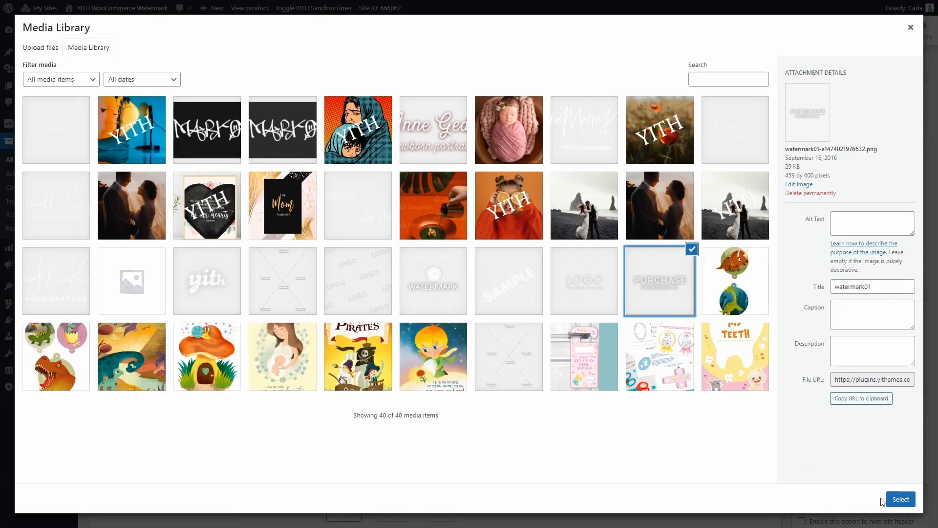
pyautogui.click(901, 499)
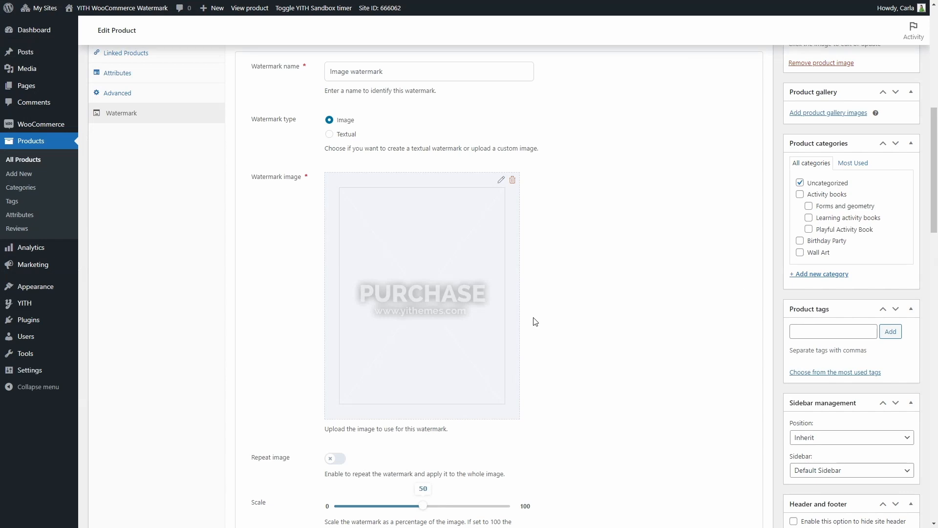
# - Set the image watermark's scale to 100, its position to Middle and its alignment to Center
pyautogui.scroll(-4, 535, 321)
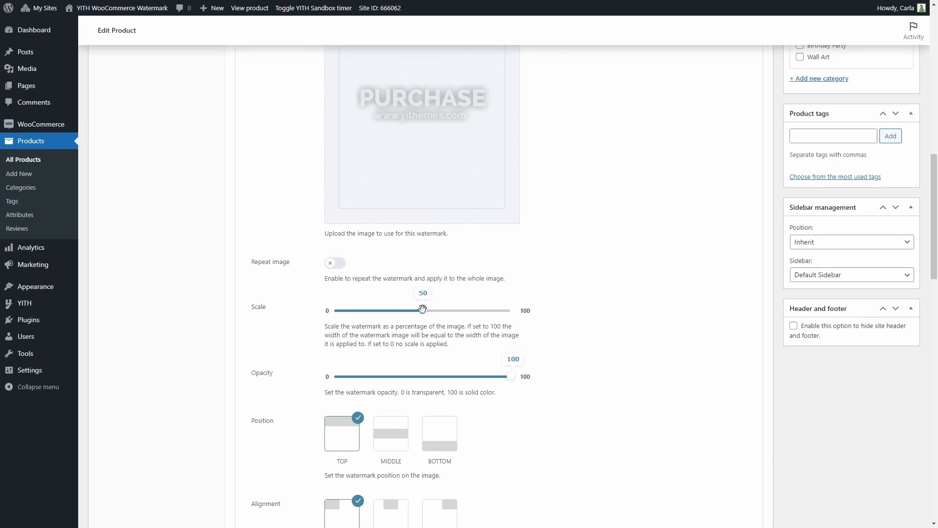
pyautogui.moveTo(423, 309); pyautogui.dragTo(510, 309)
pyautogui.scroll(-4, 467, 375)
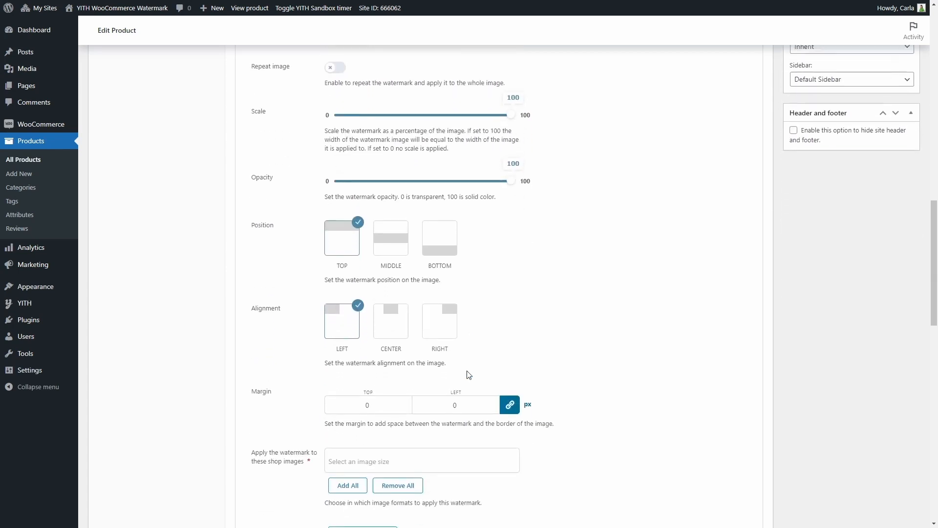
pyautogui.click(387, 252)
pyautogui.click(383, 318)
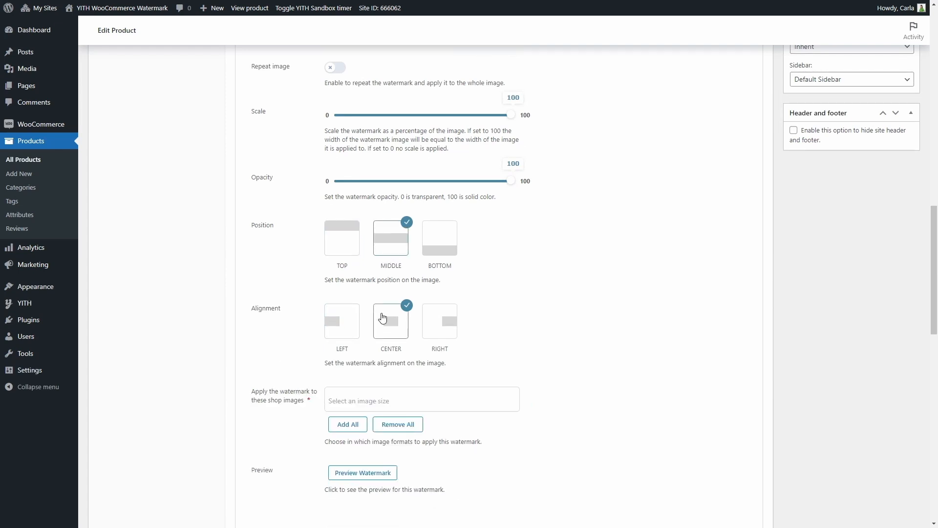
# - Apply the image watermark to the Product page image size and preview it
pyautogui.scroll(-2, 383, 319)
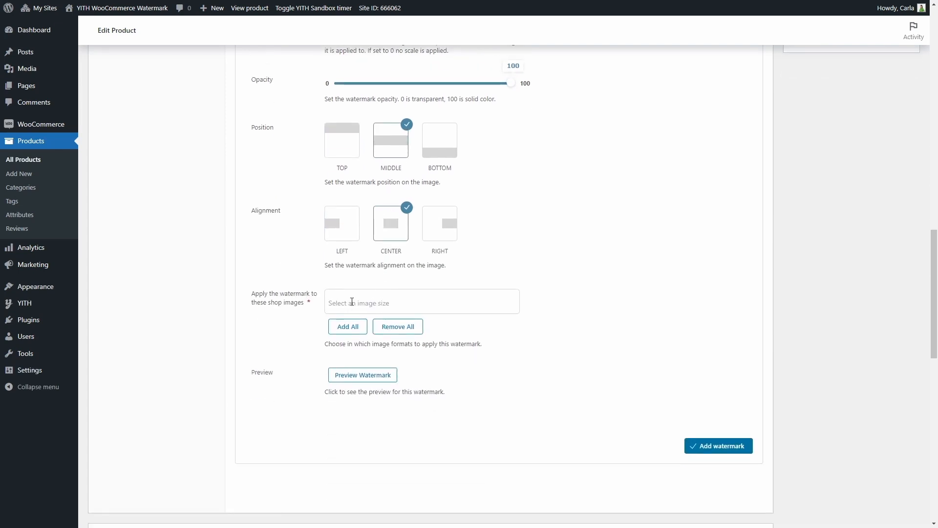
pyautogui.click(352, 302)
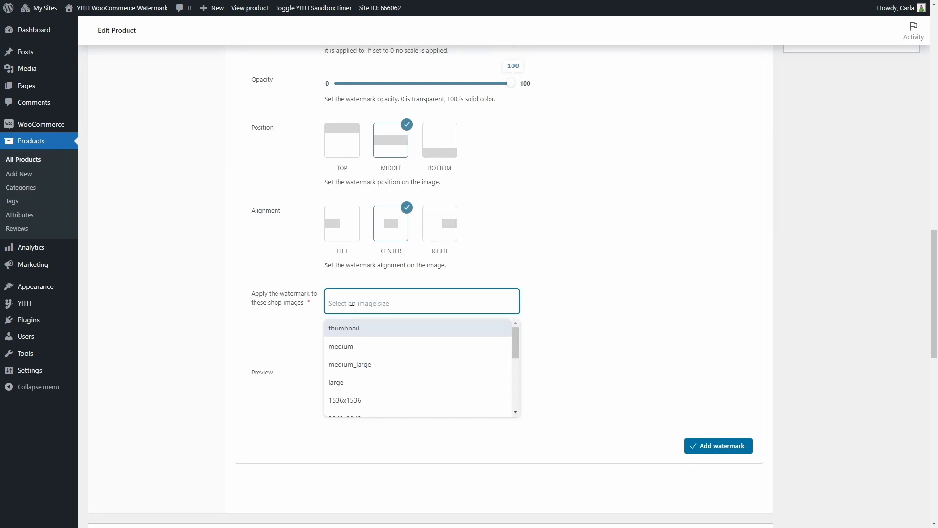
pyautogui.write('product')
pyautogui.click(356, 329)
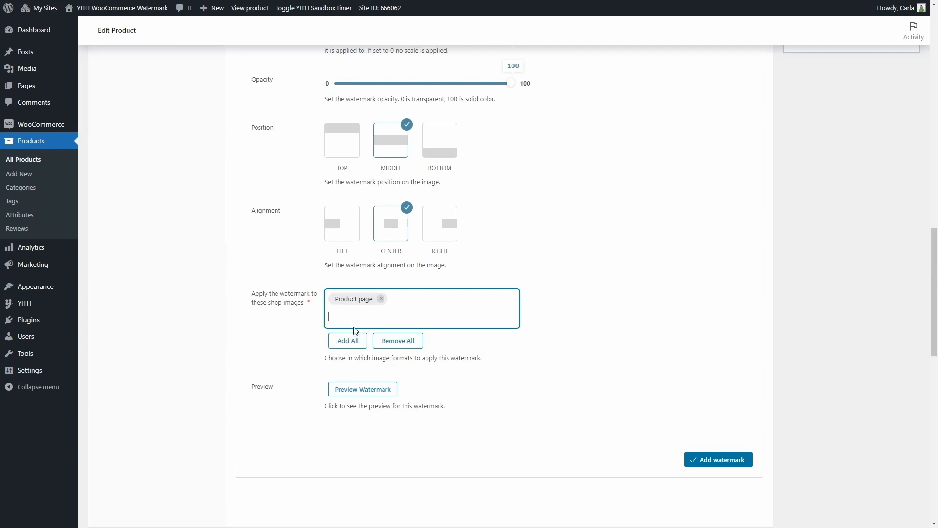
pyautogui.click(366, 397)
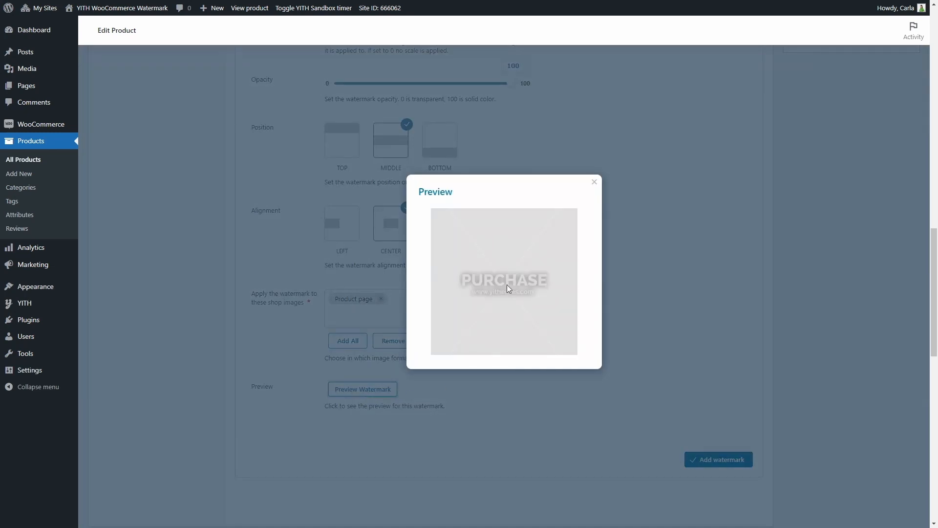
pyautogui.click(486, 394)
# - Add the configured image watermark to the product and update the product
pyautogui.click(718, 459)
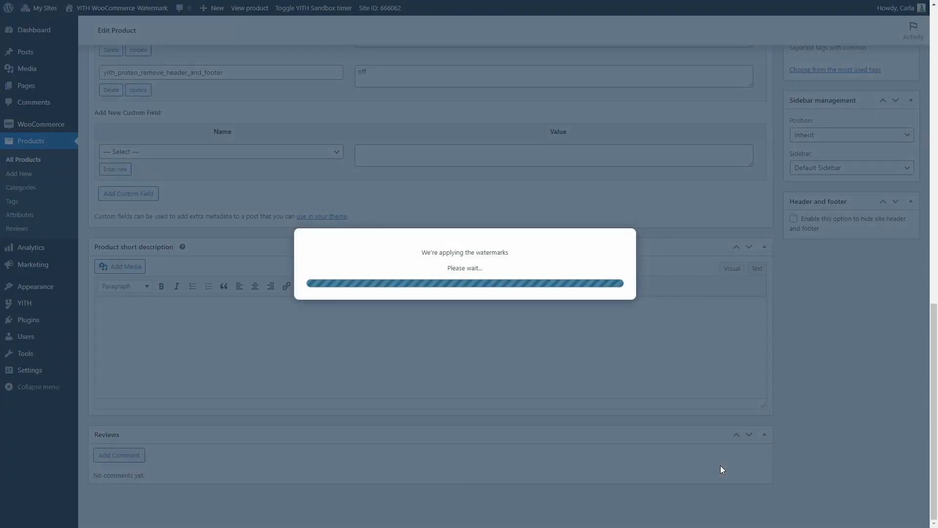
pyautogui.scroll(14, 721, 465)
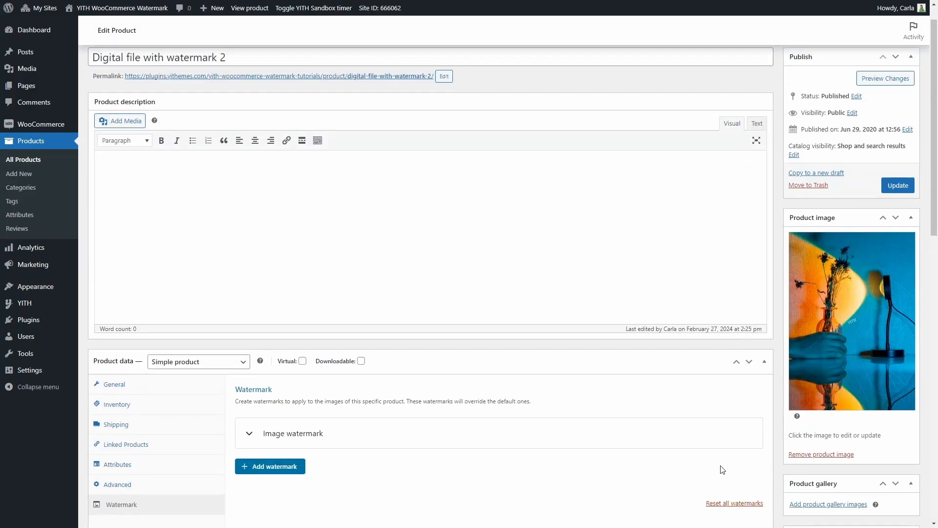
pyautogui.click(897, 213)
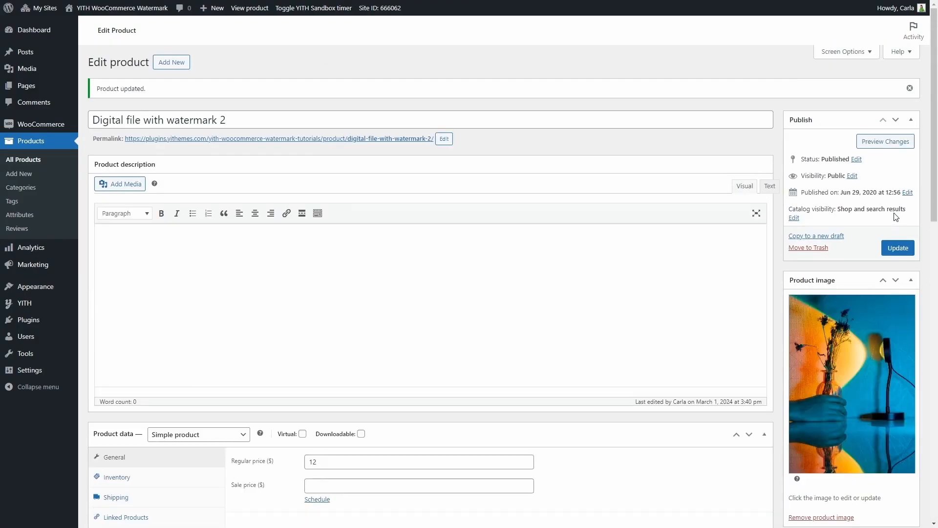
# - Check the watermark on the storefront page of "Digital file with watermark 2" and on the shop page
pyautogui.hotkey('ctrl', 'Tab')
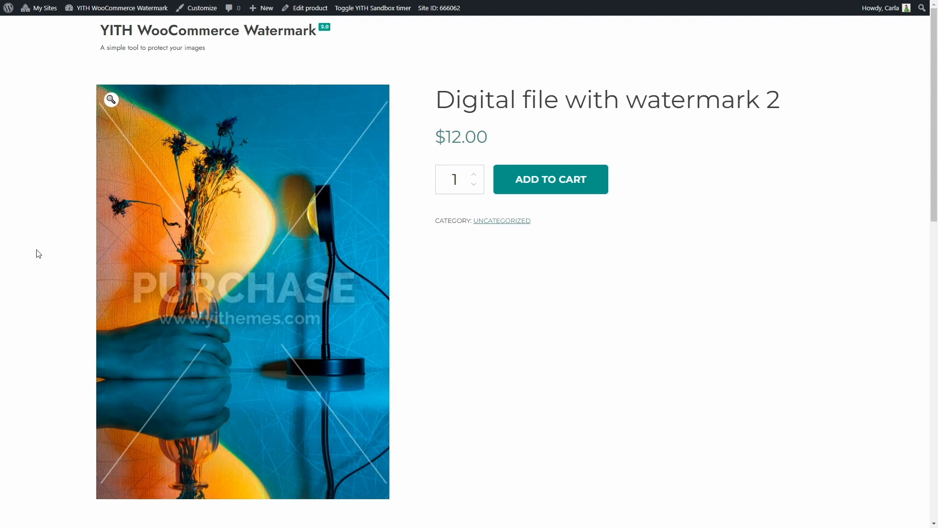
pyautogui.click(217, 41)
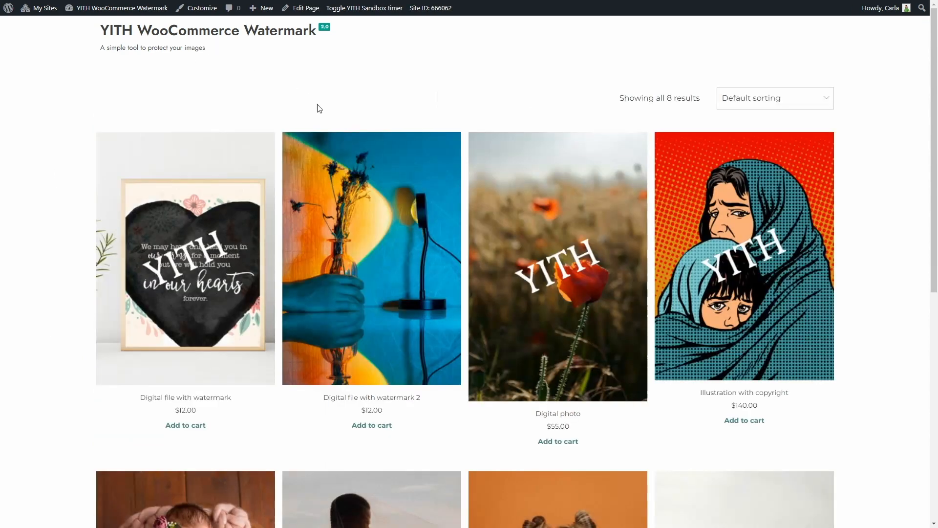
pyautogui.click(378, 303)
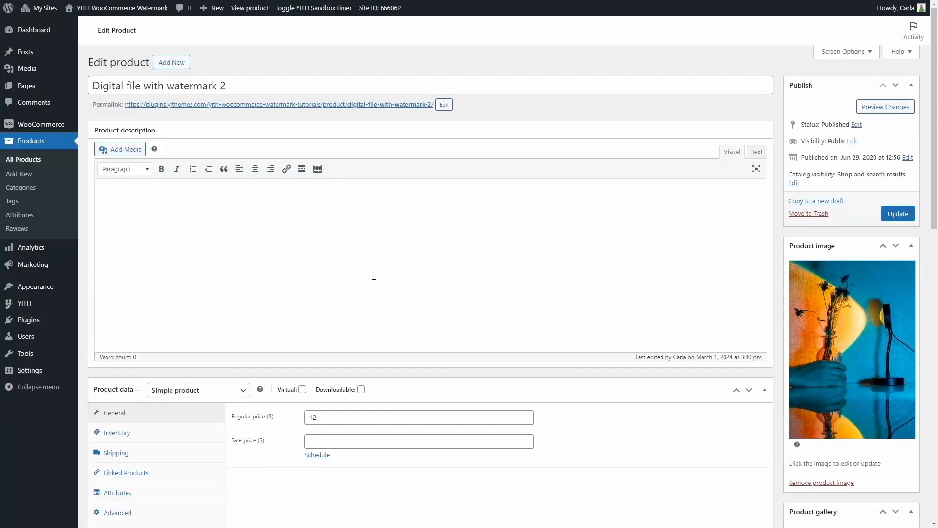
# - Add a second watermark in the product's watermark settings and name it "Archive pages watermark"
pyautogui.scroll(-4, 373, 275)
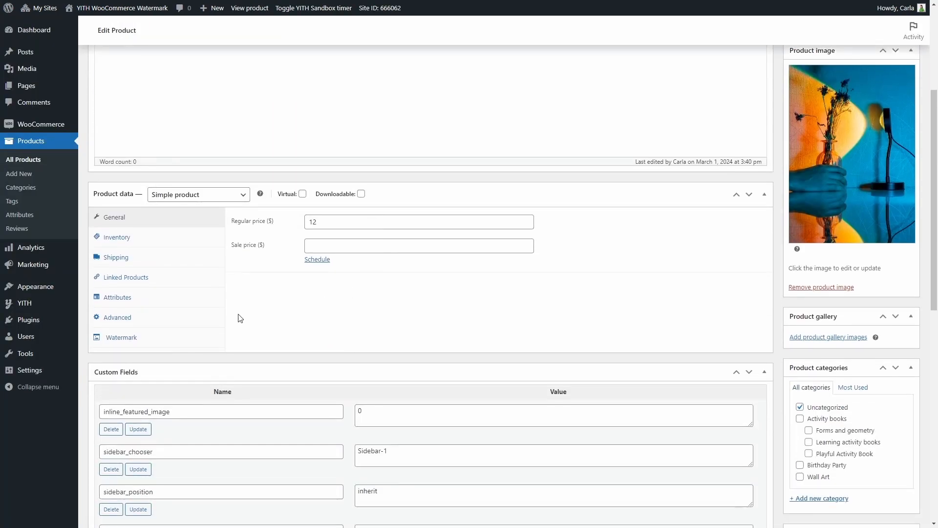
pyautogui.click(185, 337)
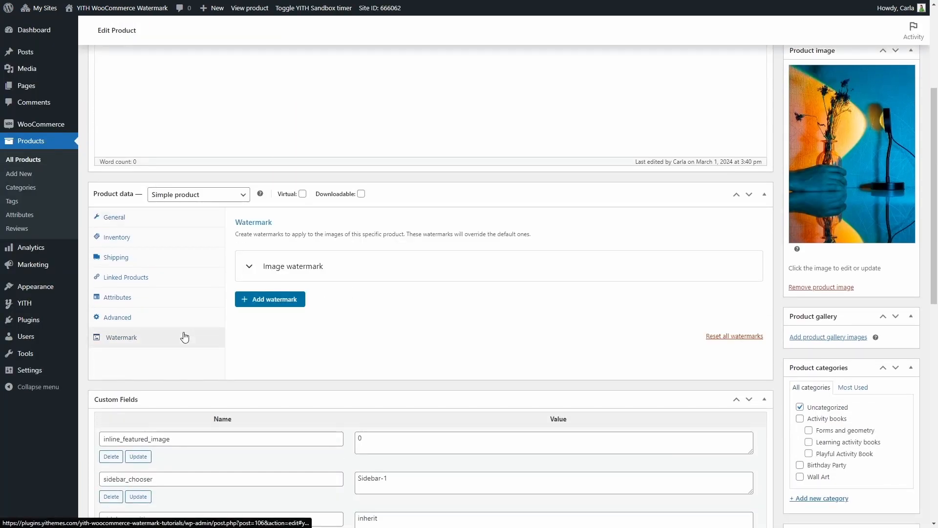
pyautogui.click(275, 301)
pyautogui.click(369, 75)
pyautogui.write('Archive pages watermark')
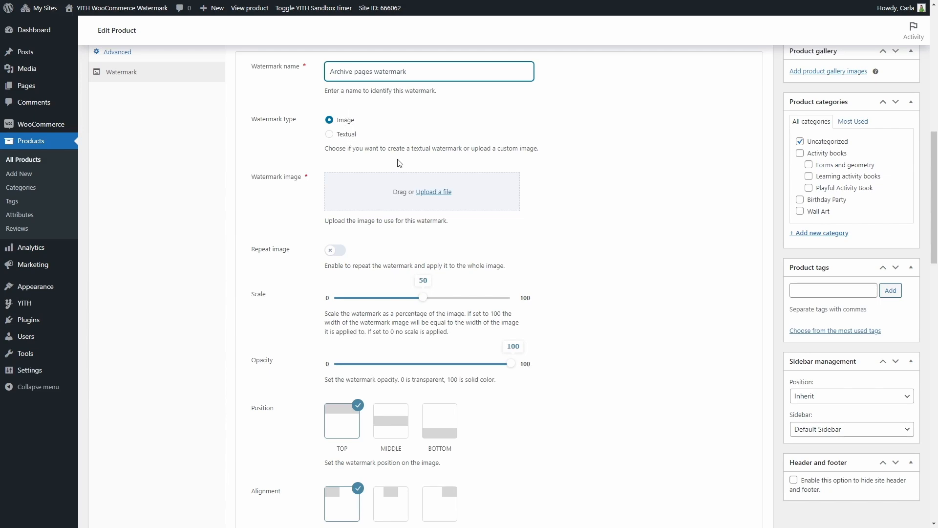
# - Use markos.png from the media library as the image of the archive pages watermark
pyautogui.click(427, 194)
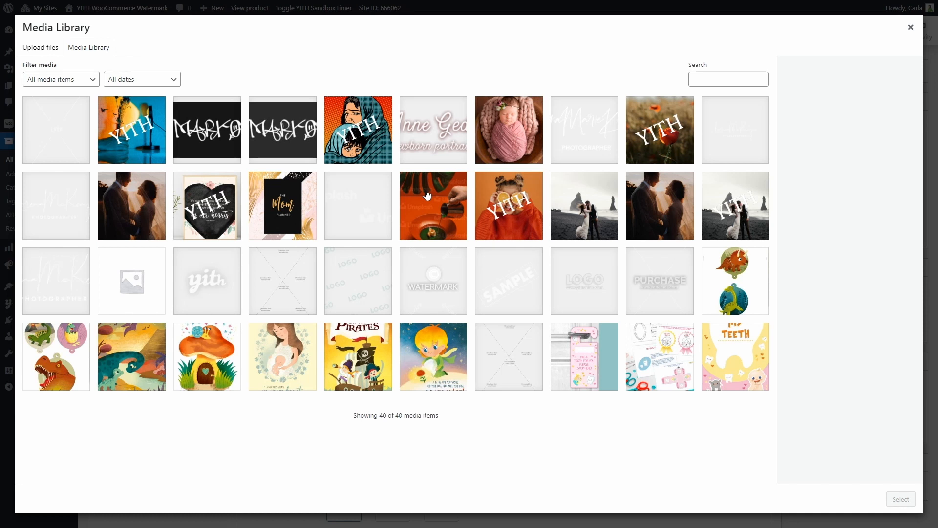
pyautogui.click(234, 153)
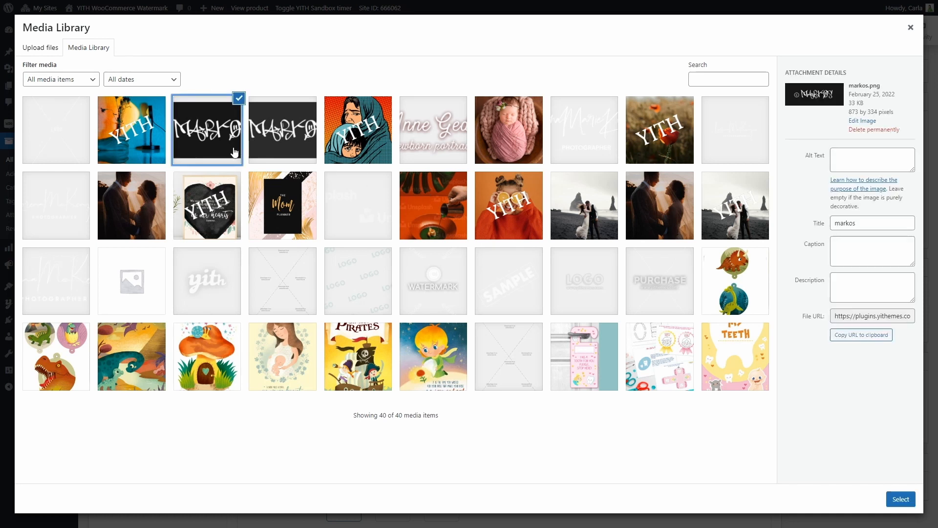
pyautogui.click(901, 498)
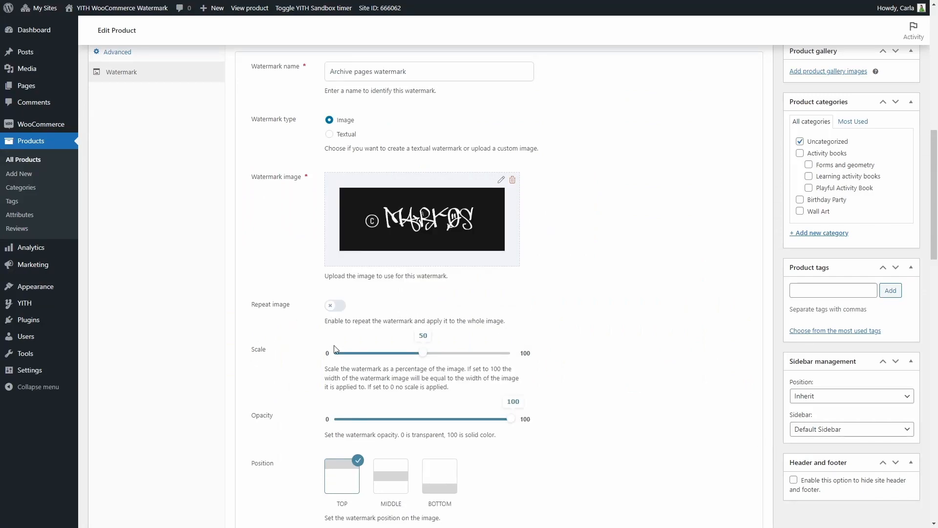
# - Set the archive watermark's position to Bottom, its alignment to Right and its linked bottom and right margins to 10 px
pyautogui.scroll(-1, 430, 361)
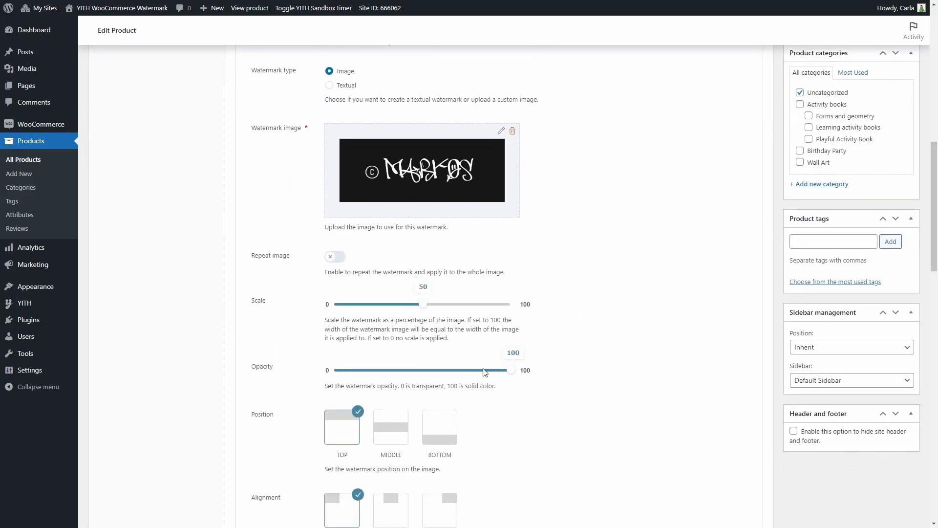
pyautogui.scroll(-3, 485, 372)
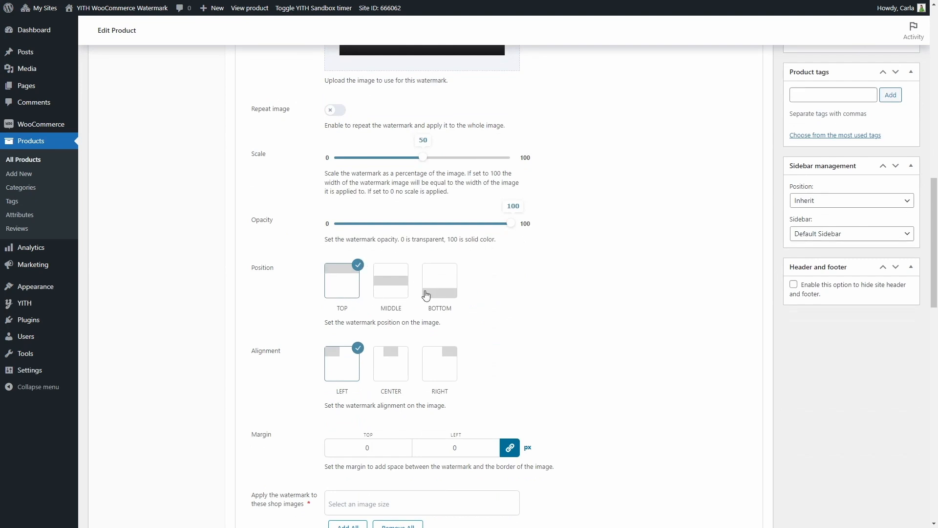
pyautogui.click(427, 294)
pyautogui.click(437, 360)
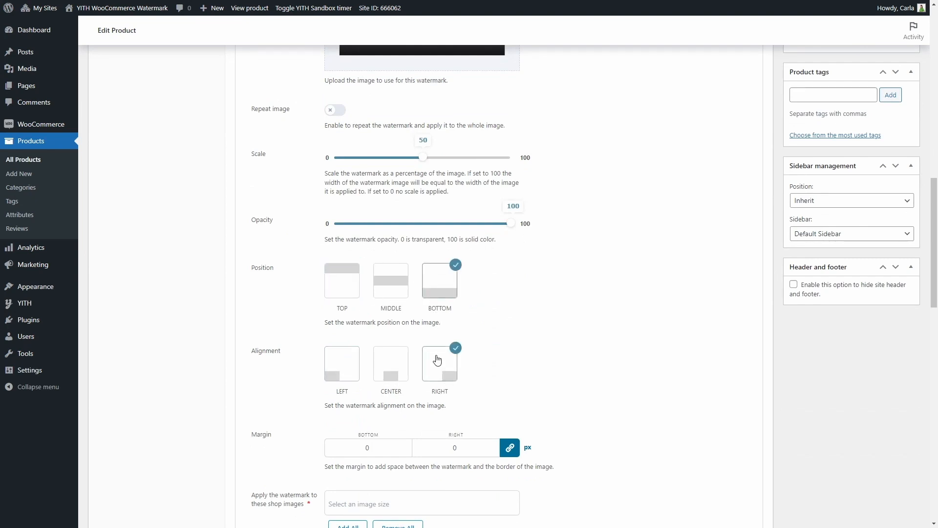
pyautogui.scroll(-3, 437, 361)
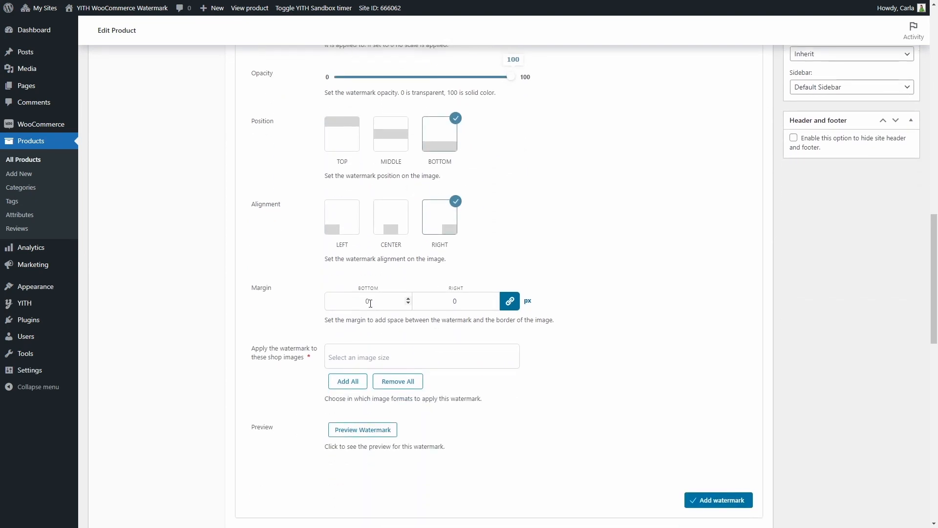
pyautogui.doubleClick(371, 303)
pyautogui.write('10')
# - Apply this watermark to the Archive pages image size and preview it
pyautogui.click(374, 350)
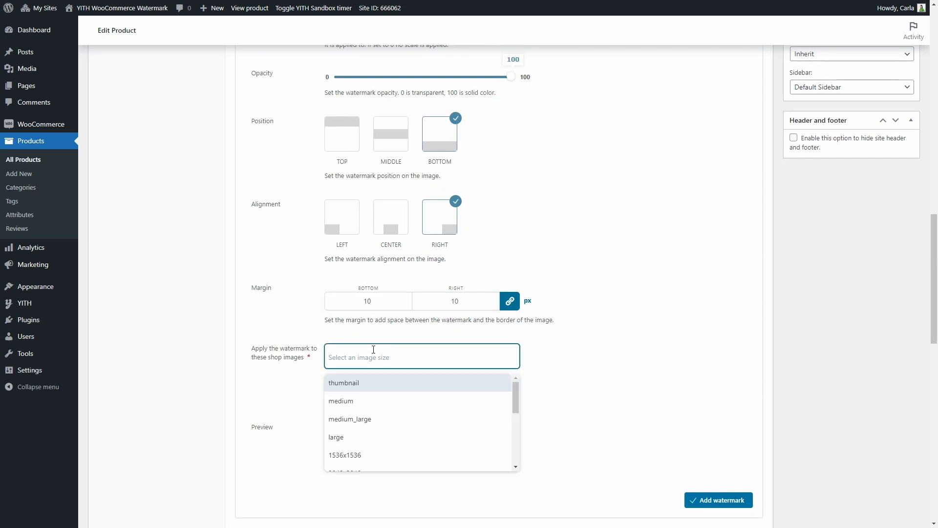
pyautogui.scroll(-3, 388, 391)
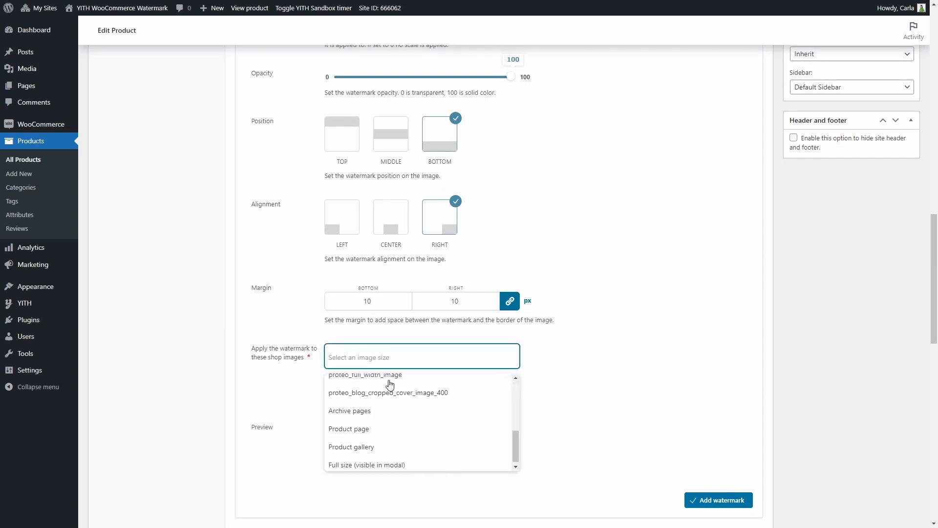
pyautogui.click(384, 411)
pyautogui.click(366, 443)
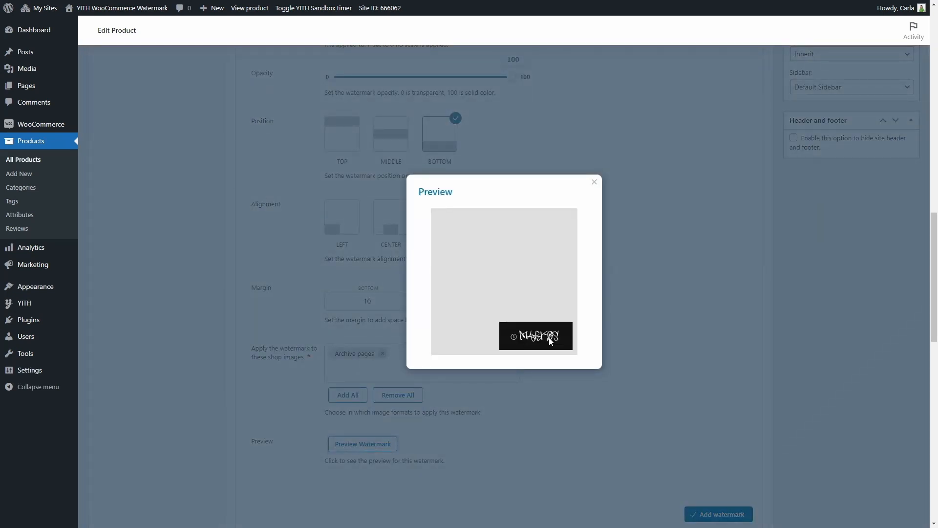
pyautogui.click(595, 183)
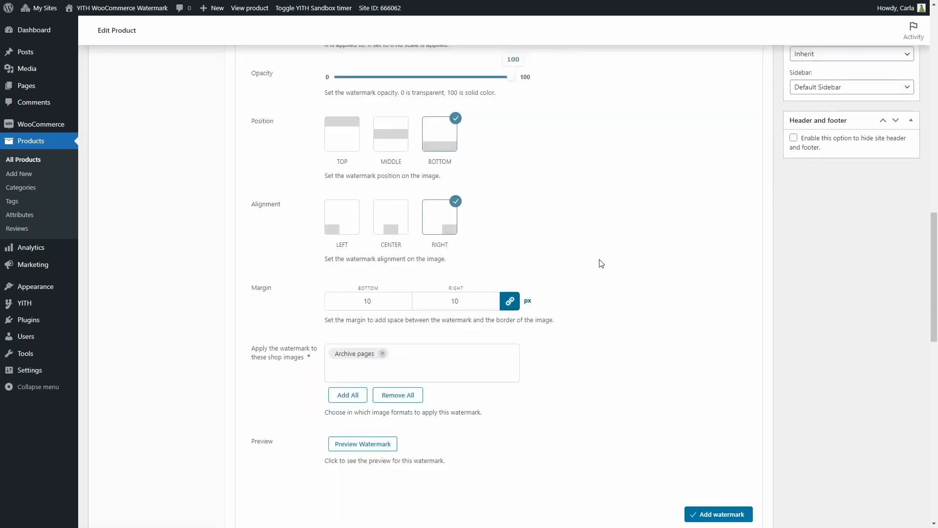
# - Add the "Archive pages watermark" to the product and update the product
pyautogui.click(703, 515)
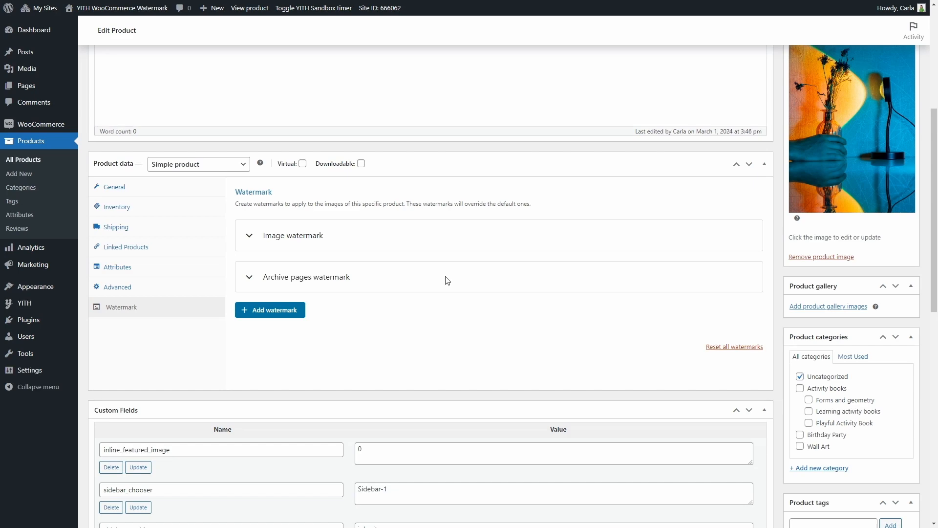
pyautogui.scroll(5, 444, 278)
pyautogui.click(888, 249)
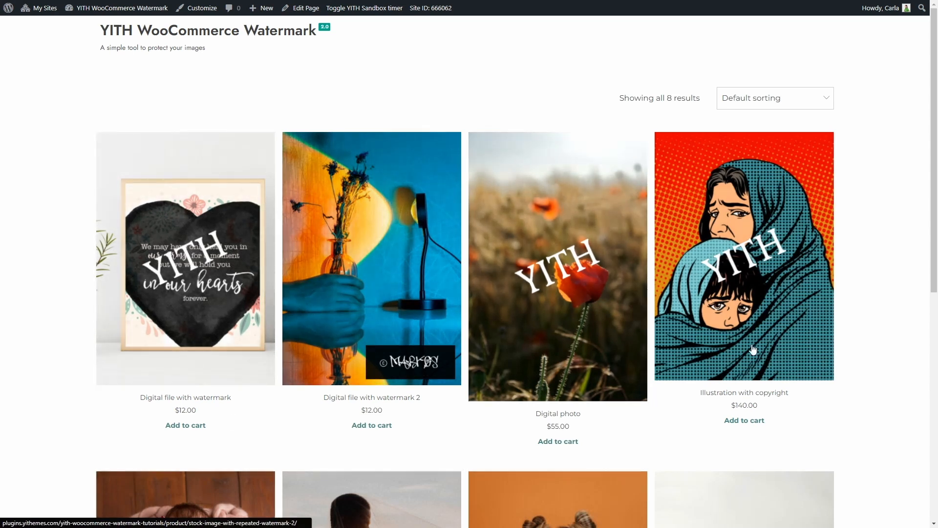
# - Open "Digital file with watermark 2" from the shop page to check the watermark on its product page
pyautogui.click(385, 289)
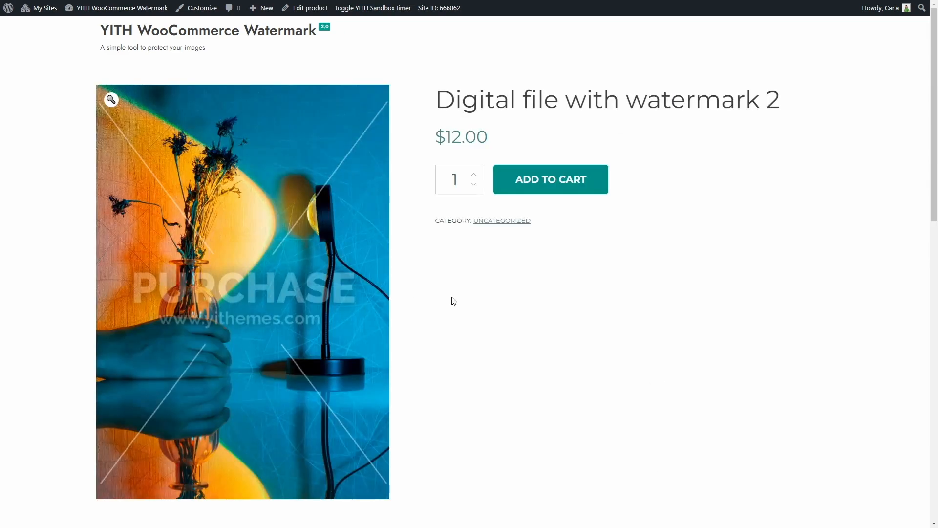